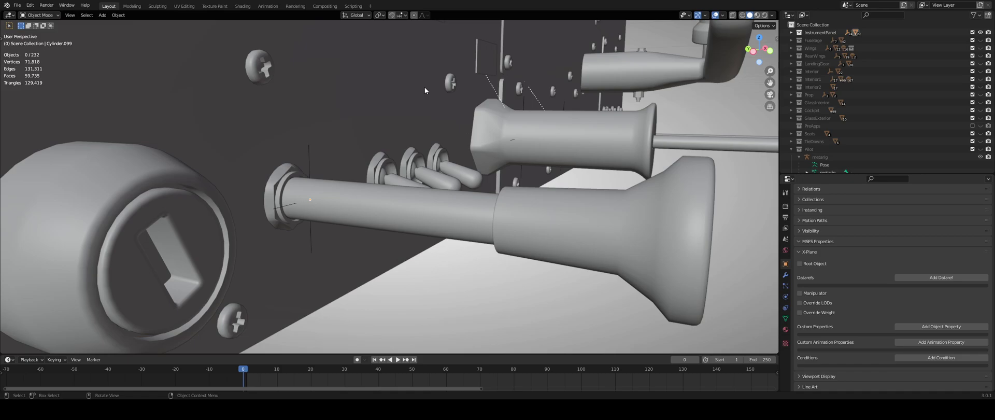
Select the empty at the base of the carb heat lever and try sliding it along the global Y axis.
scroll(406, 87, down, 4)
middle_drag(405, 87, 469, 150)
scroll(402, 144, up, 3)
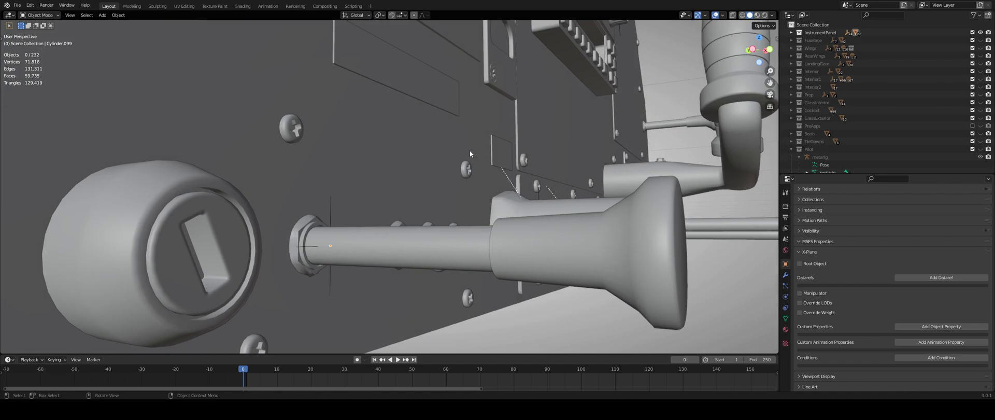
click(330, 202)
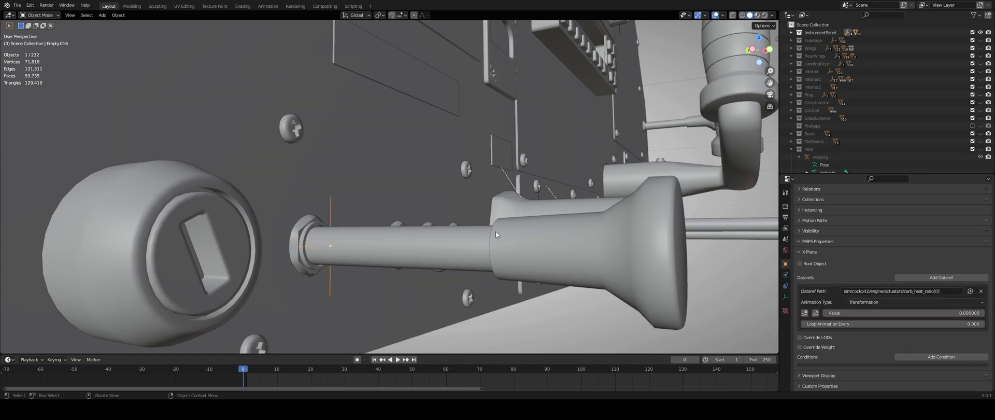
scroll(501, 226, down, 4)
middle_drag(501, 226, 439, 236)
scroll(510, 230, up, 4)
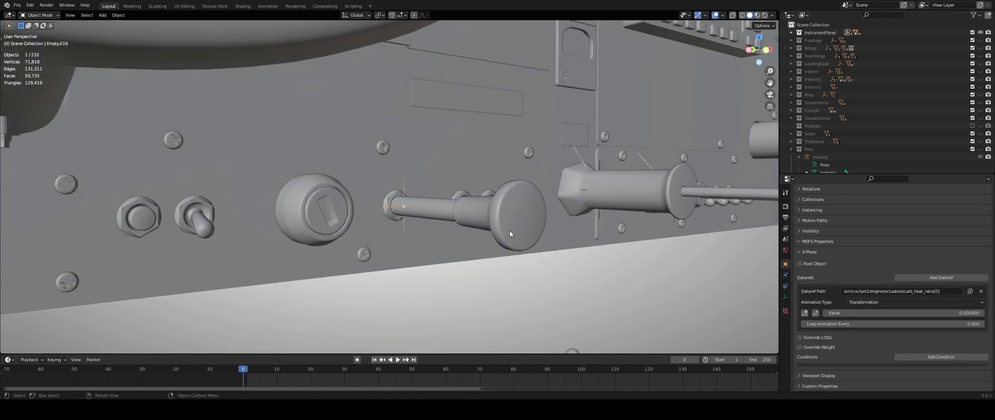
middle_drag(510, 230, 530, 228)
scroll(530, 228, up, 2)
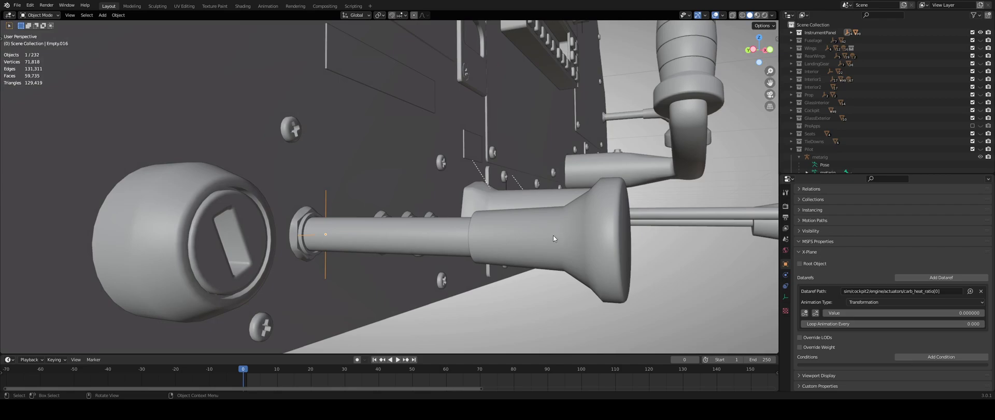
key(g)
key(y)
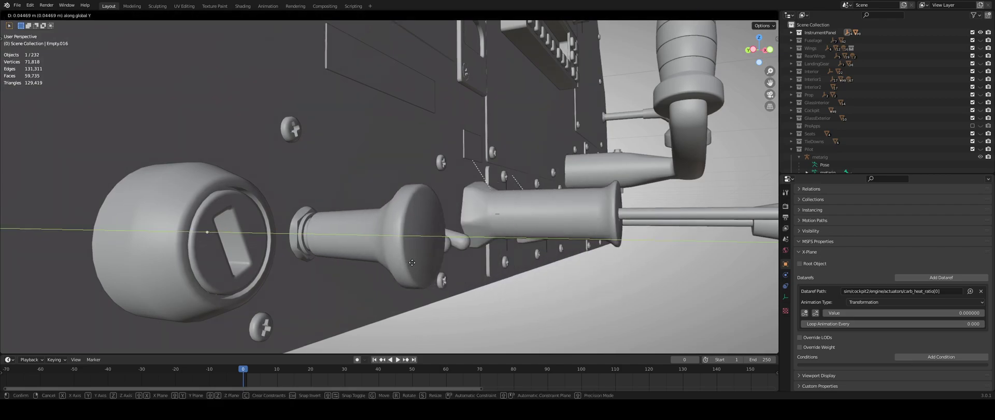
right_click(412, 262)
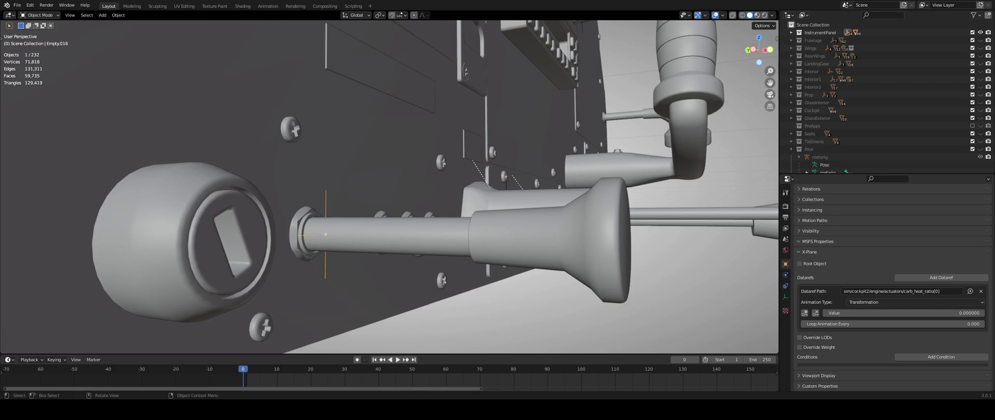
Show the Cockpit collection, check the X-Plane manipulator settings on the low-poly carb heat knob, and hide the collection again.
middle_drag(482, 187, 408, 190)
shift+middle_drag(632, 219, 518, 188)
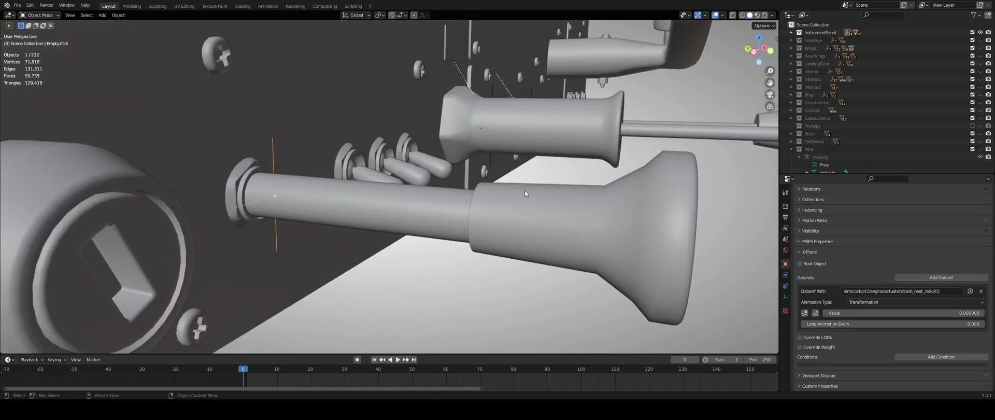
click(979, 110)
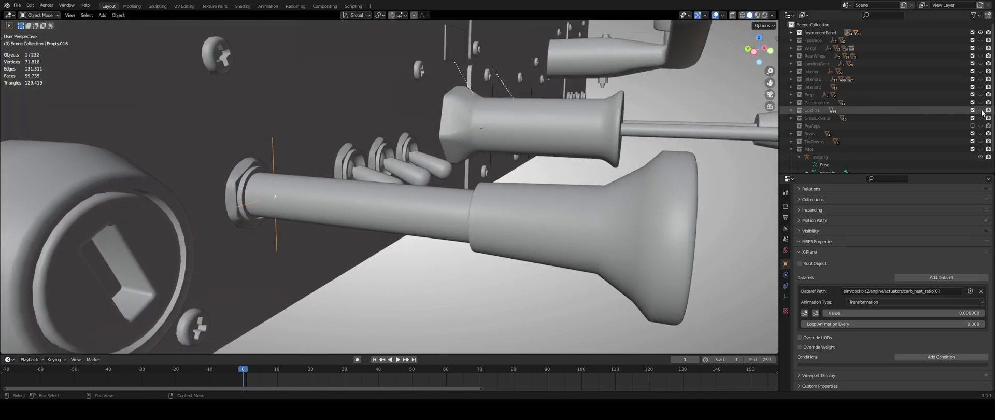
click(662, 222)
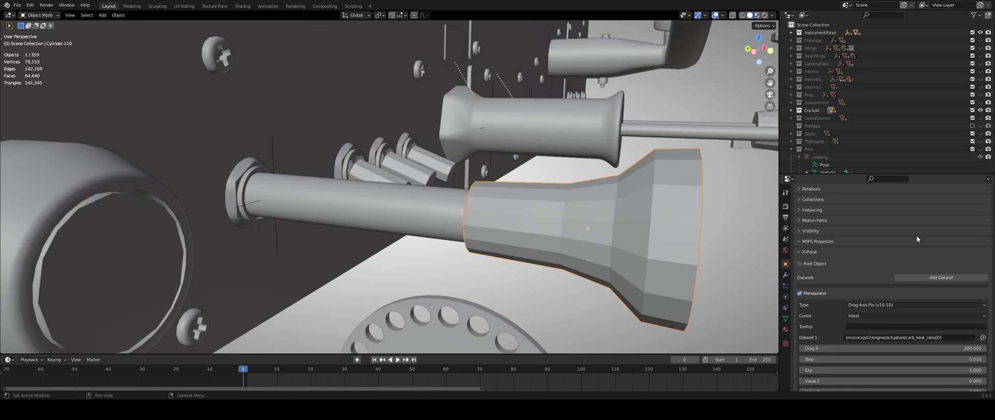
click(980, 110)
scroll(389, 174, down, 3)
middle_drag(397, 181, 376, 172)
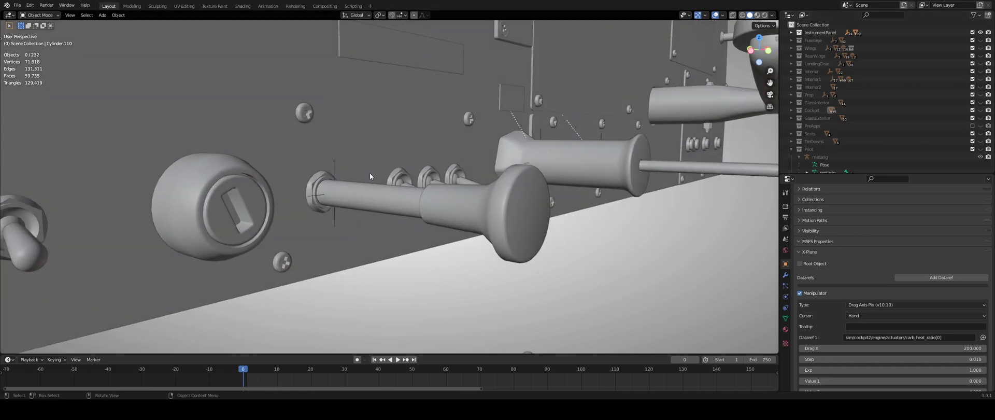
Select the carb heat lever's empty again and try moving it together with its attached parts.
click(319, 194)
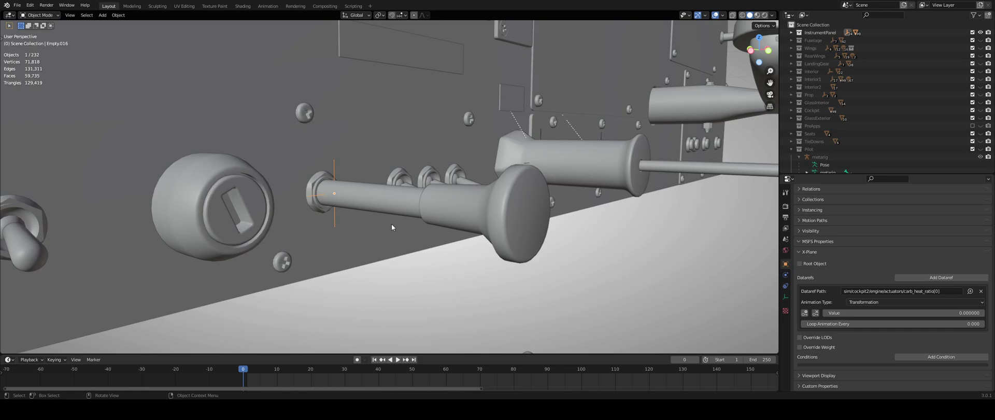
scroll(361, 203, up, 6)
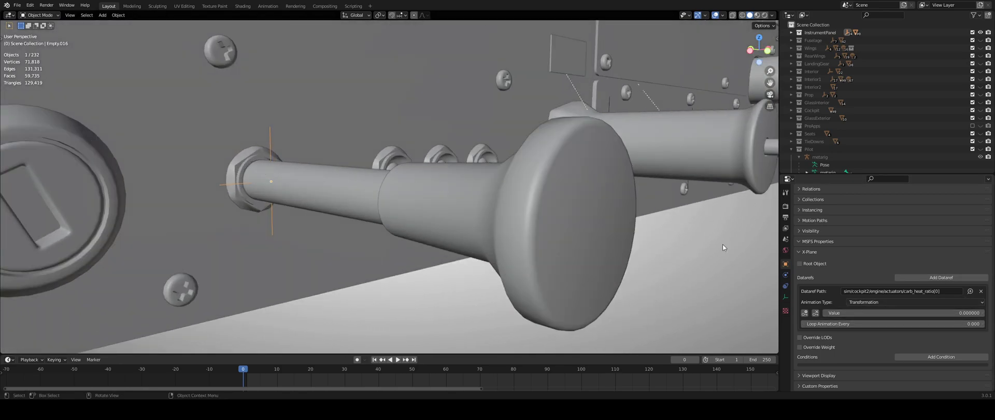
mouse_move(420, 157)
middle_down()
mouse_move(409, 158)
mouse_move(433, 157)
middle_up()
middle_drag(328, 166, 328, 205)
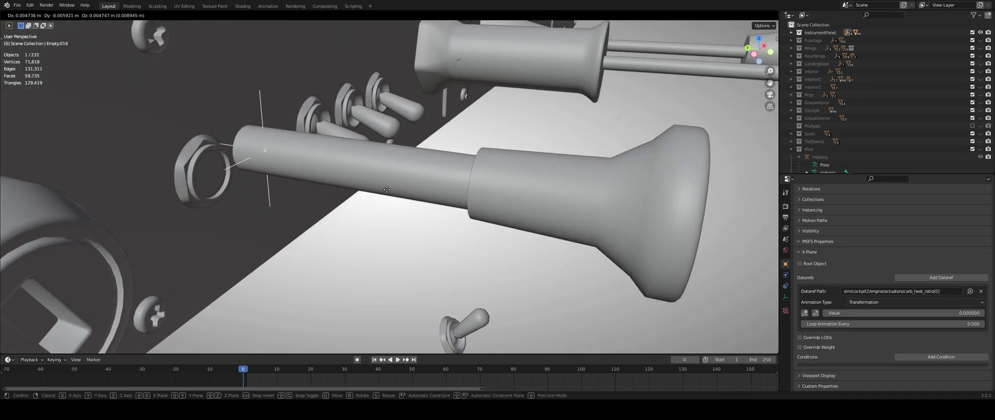
Clear the parent of the carb heat lever's rod and of its knob.
click(341, 195)
right_click(502, 213)
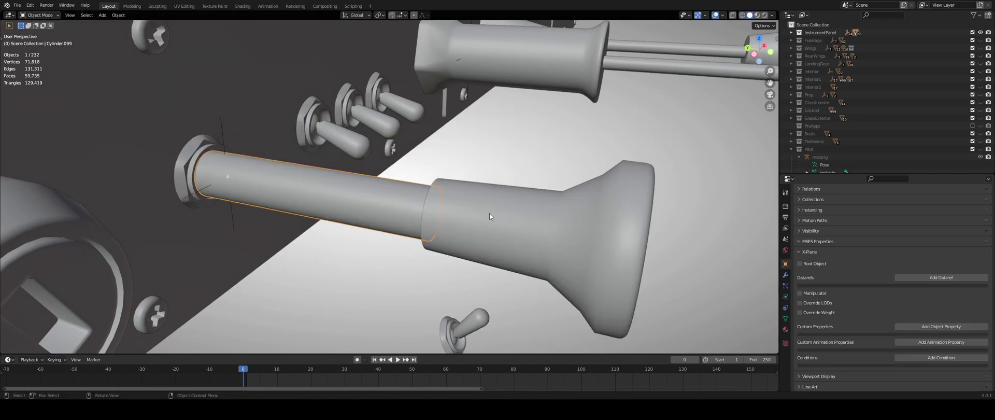
right_click(574, 216)
right_click(558, 215)
mouse_move(557, 213)
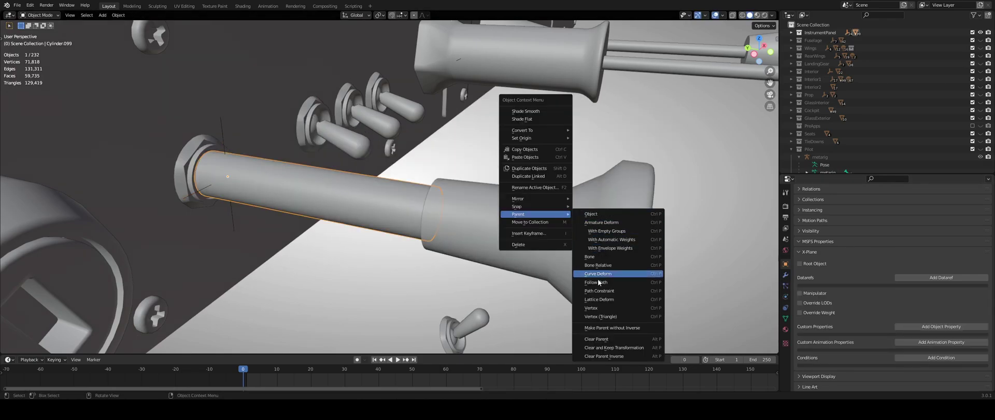
click(605, 339)
click(594, 220)
right_click(594, 220)
mouse_move(595, 220)
click(642, 333)
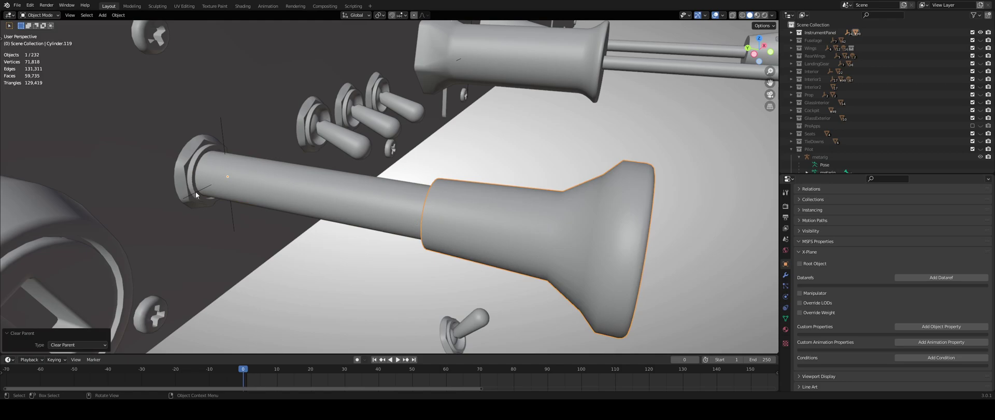
Try moving the empty on its own, detached from the rod and knob.
click(228, 179)
key(g)
right_click(347, 123)
Add a Plain Axes empty, try moving it, and delete it again.
key(shift+a)
mouse_move(389, 252)
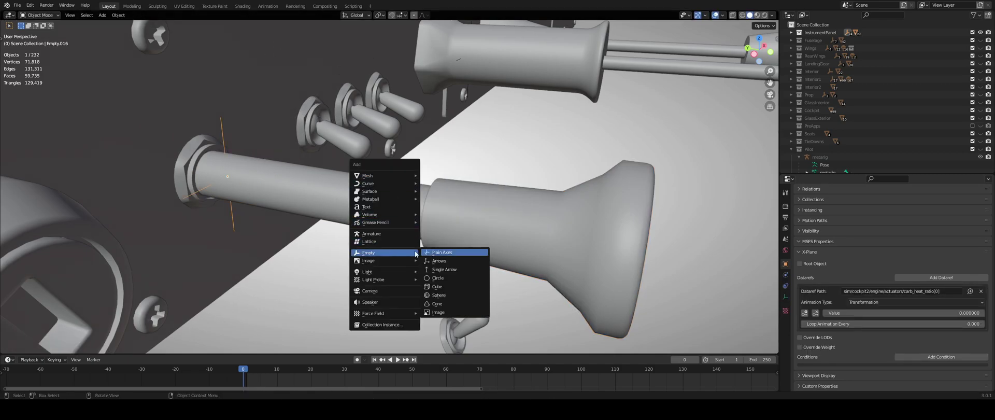
click(449, 254)
middle_drag(447, 255, 393, 226)
scroll(394, 226, down, 15)
key(g)
right_click(446, 184)
scroll(475, 179, up, 10)
scroll(475, 179, up, 3)
key(x)
click(466, 173)
Return to the lever's original empty and try moving it freely around the panel nut.
scroll(507, 185, up, 8)
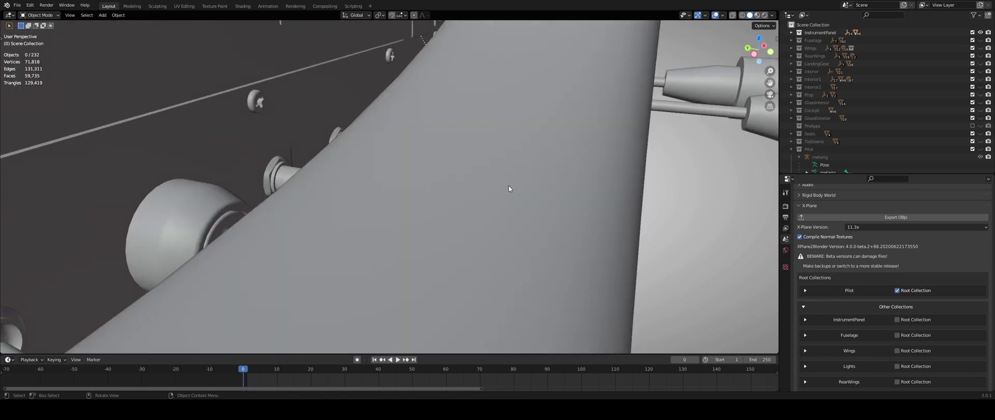
click(151, 98)
middle_drag(173, 106, 415, 161)
middle_drag(489, 196, 271, 194)
key(g)
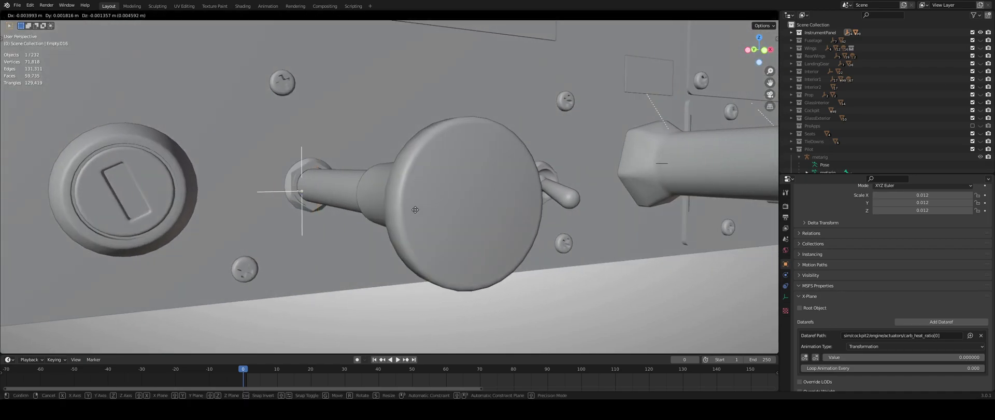
click(397, 285)
key(g)
click(421, 284)
Parent the carb heat lever's rod to the empty at its base using the Object option.
scroll(400, 271, up, 5)
middle_drag(400, 271, 467, 240)
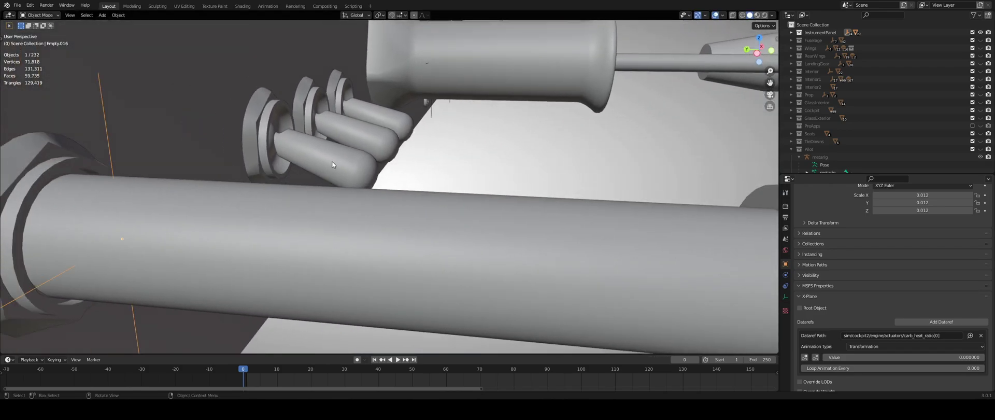
scroll(361, 169, down, 5)
middle_drag(337, 178, 331, 173)
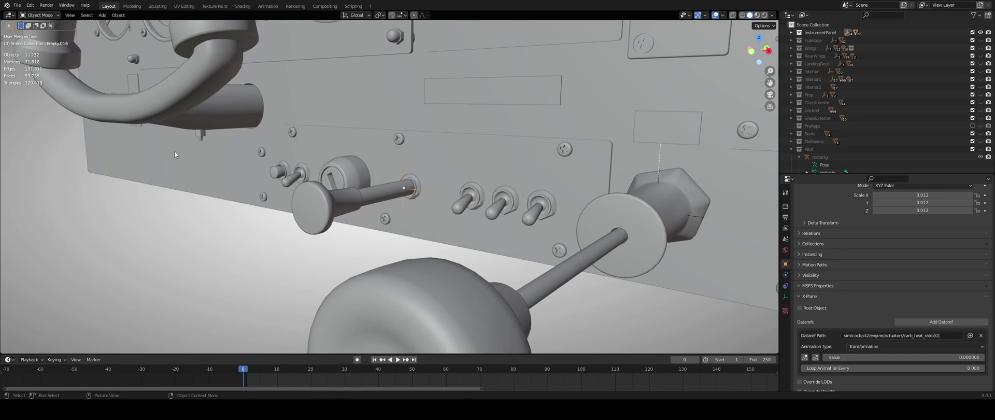
middle_drag(175, 119, 408, 175)
scroll(313, 173, up, 6)
click(408, 176)
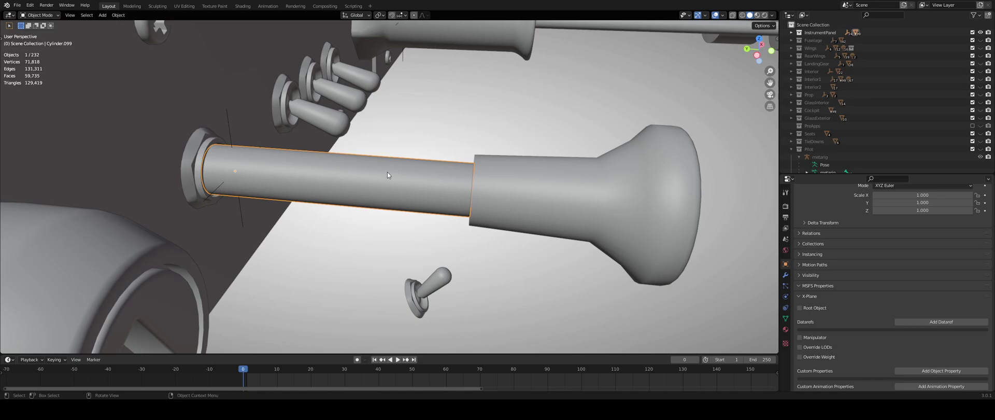
shift+click(220, 190)
key(ctrl+p)
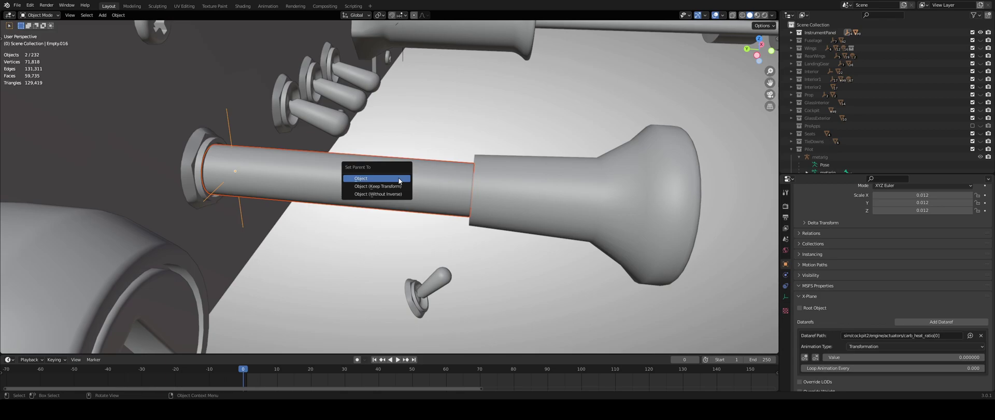
click(399, 179)
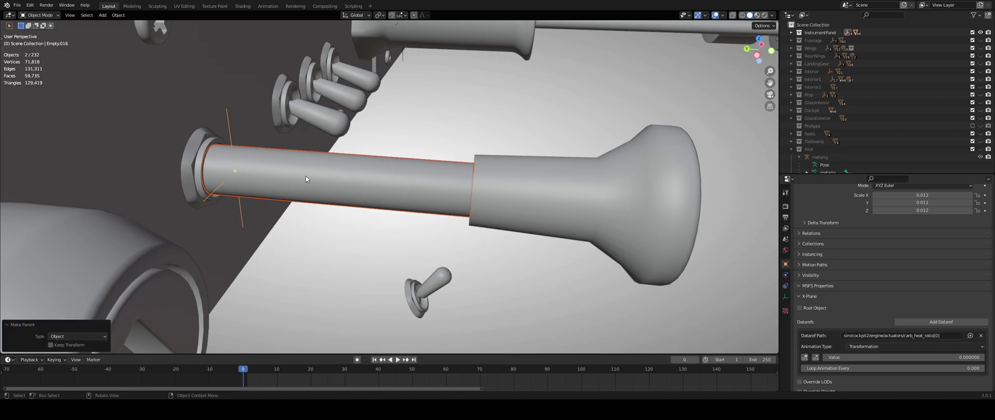
Parent the carb heat knob to the same empty using the Object option and clear the selection.
click(546, 186)
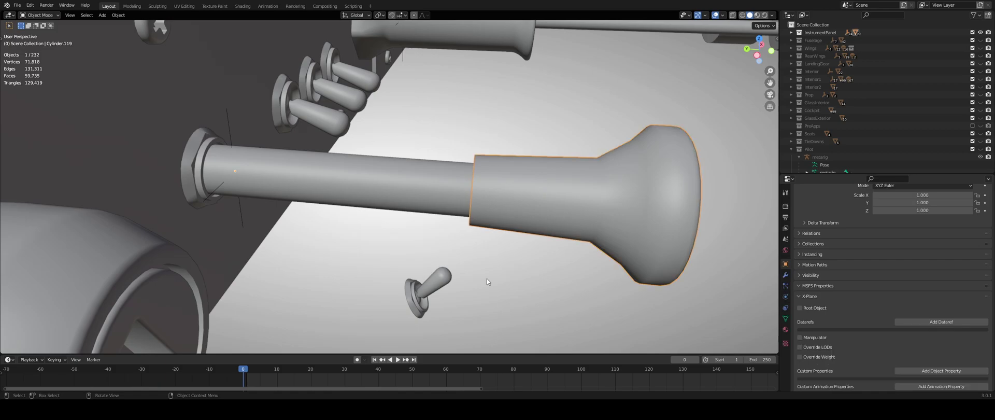
shift+click(218, 189)
key(ctrl+p)
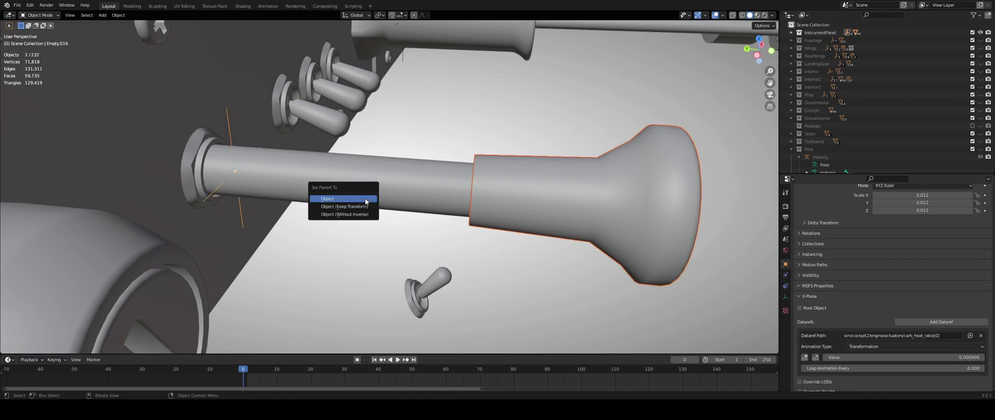
click(364, 198)
key(alt+a)
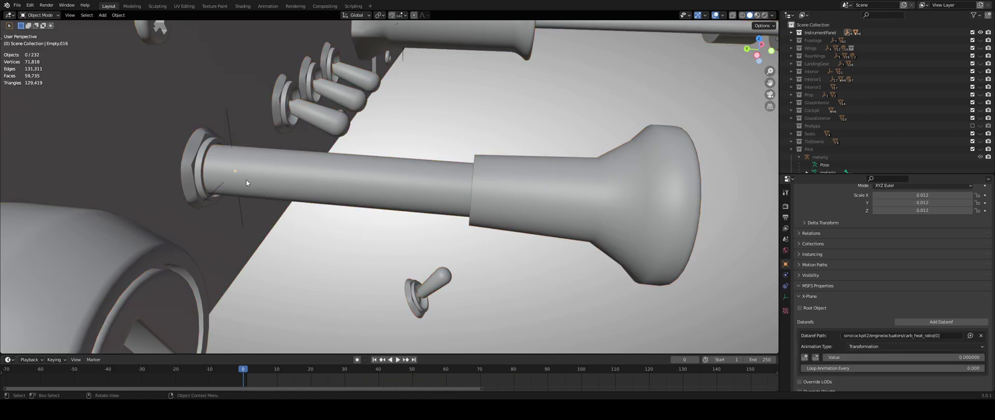
Select the empty and test that moving it carries the rod and knob along.
click(219, 186)
key(g)
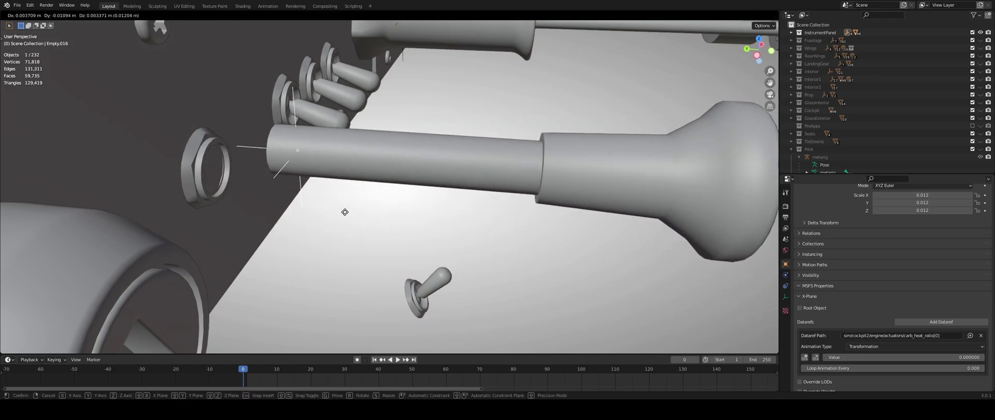
click(429, 231)
Insert a Location keyframe for the carb heat lever's empty at frame 0.
scroll(428, 228, up, 2)
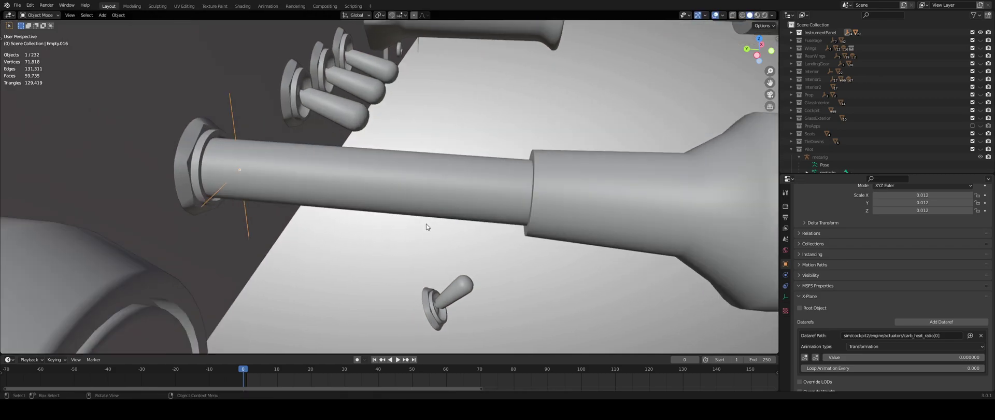
scroll(422, 204, down, 2)
middle_drag(390, 201, 430, 211)
scroll(429, 203, up, 1)
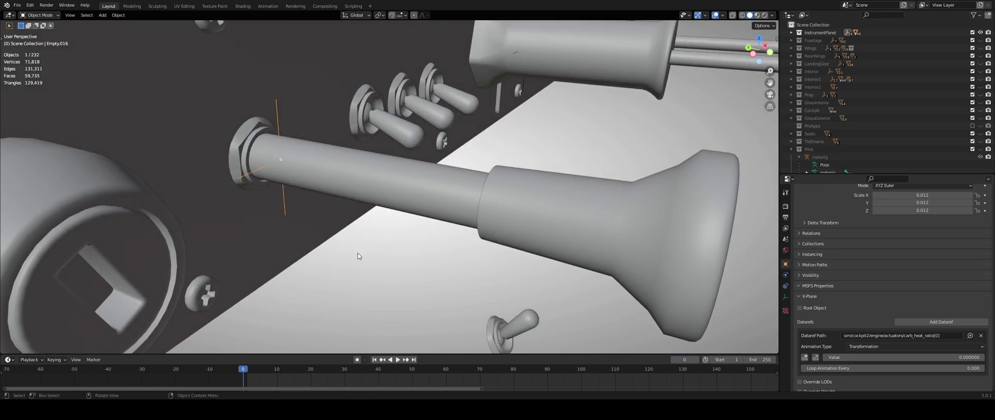
middle_drag(334, 218, 387, 220)
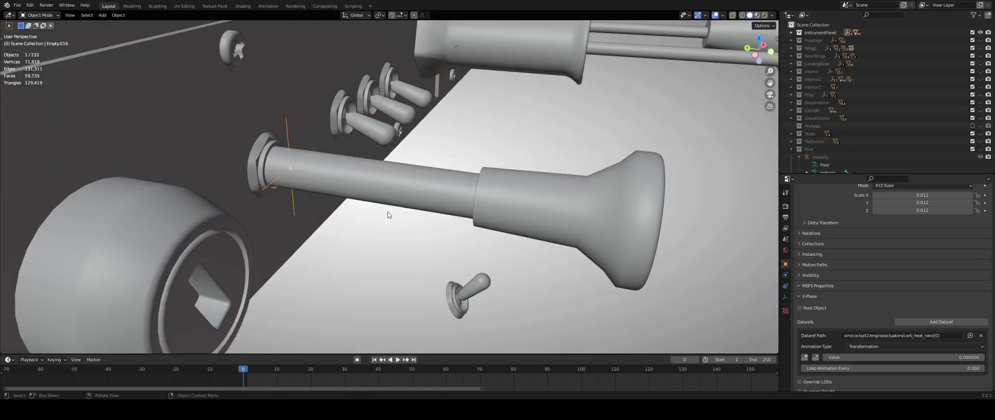
key(i)
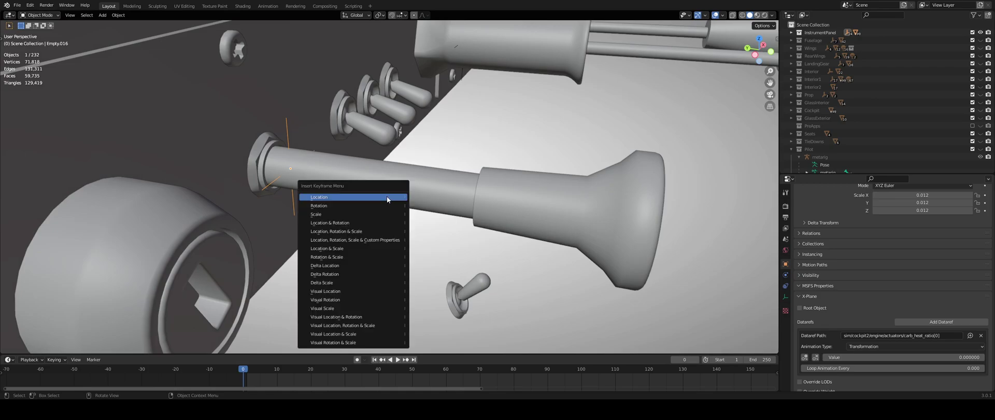
click(386, 198)
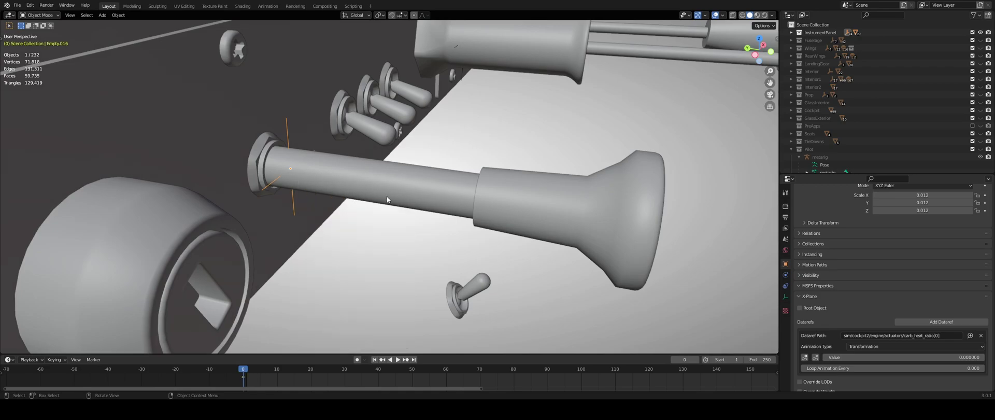
At frame 1, move the carb heat lever's empty about 0.046 m along Y towards the panel and insert a Location keyframe.
key(n)
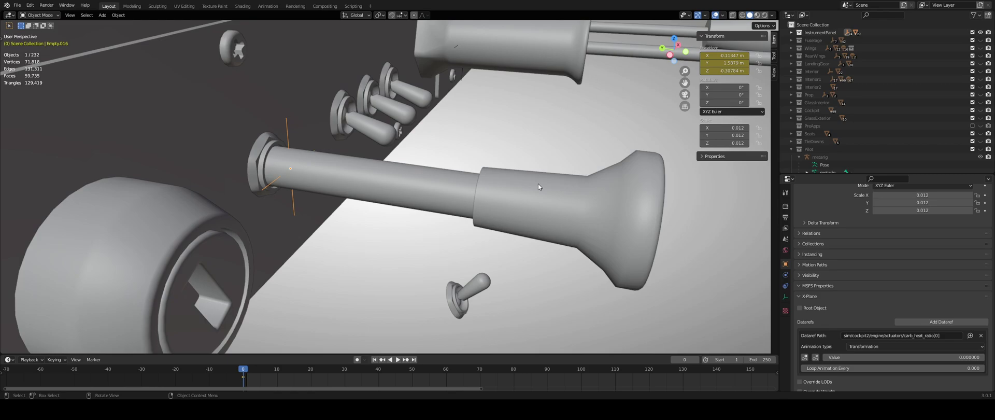
key(Right)
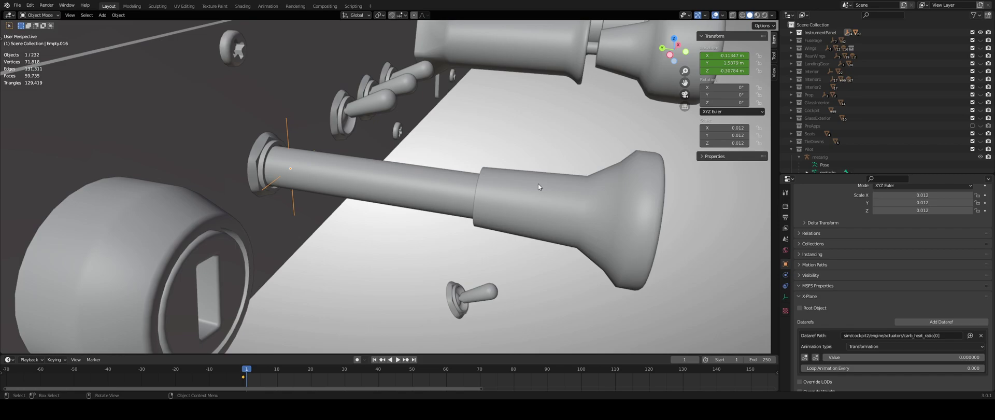
scroll(558, 217, up, 6)
key(g)
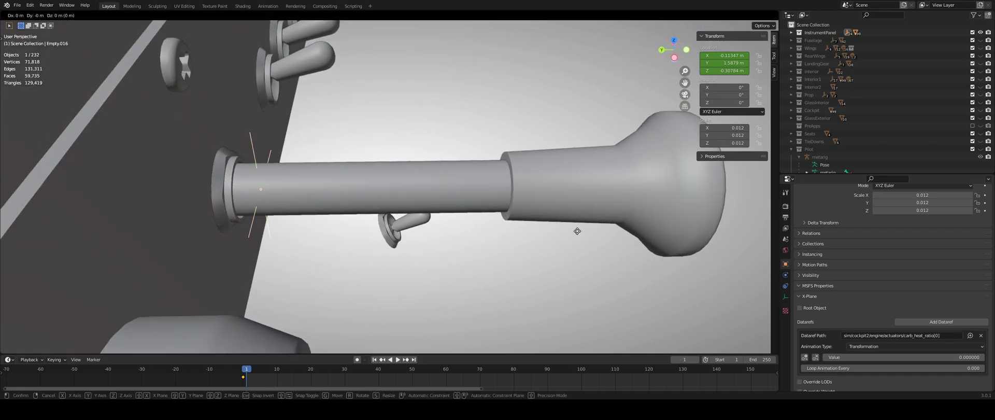
key(y)
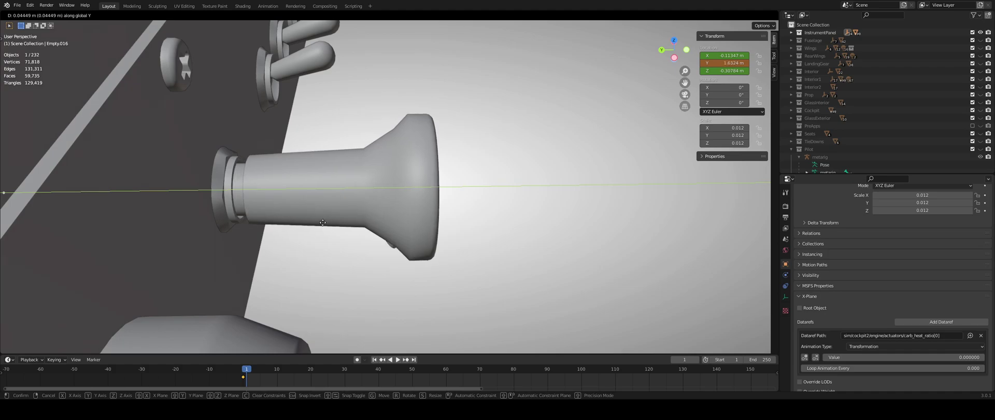
click(314, 224)
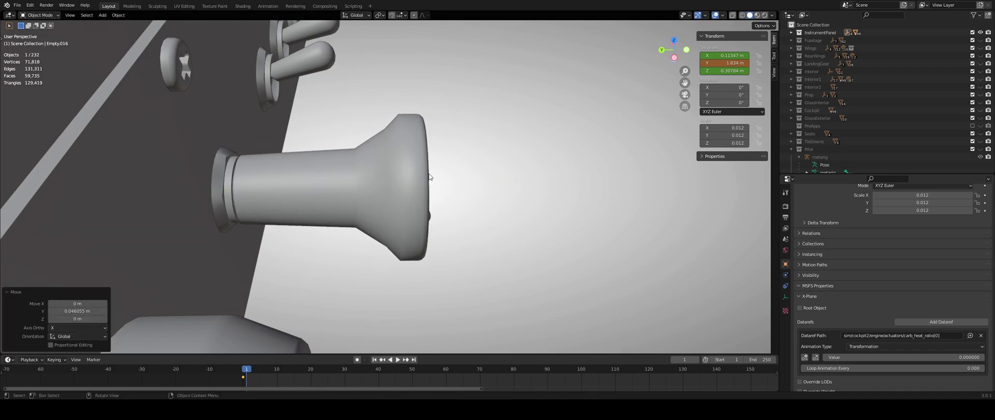
key(i)
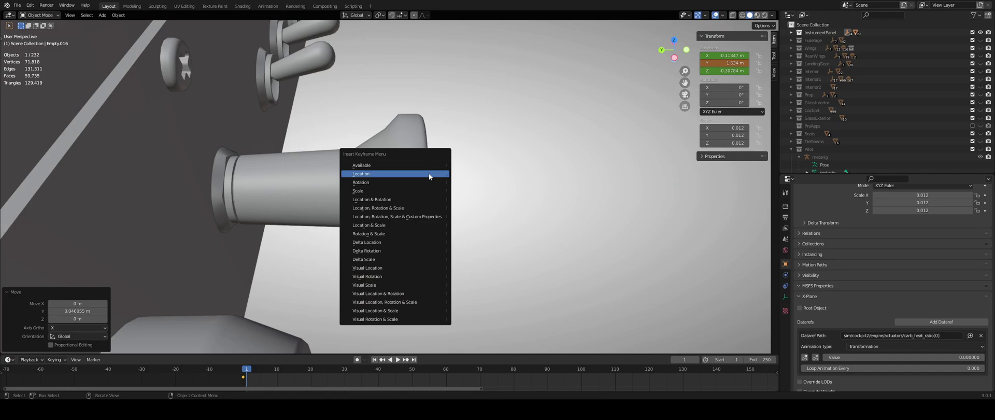
click(428, 173)
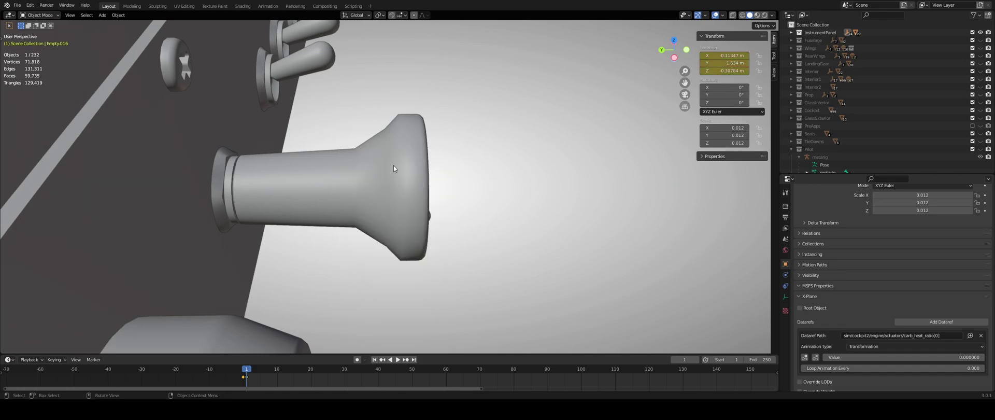
Switch between frames 0 and 1 to check the carb heat lever's travel.
key(Left)
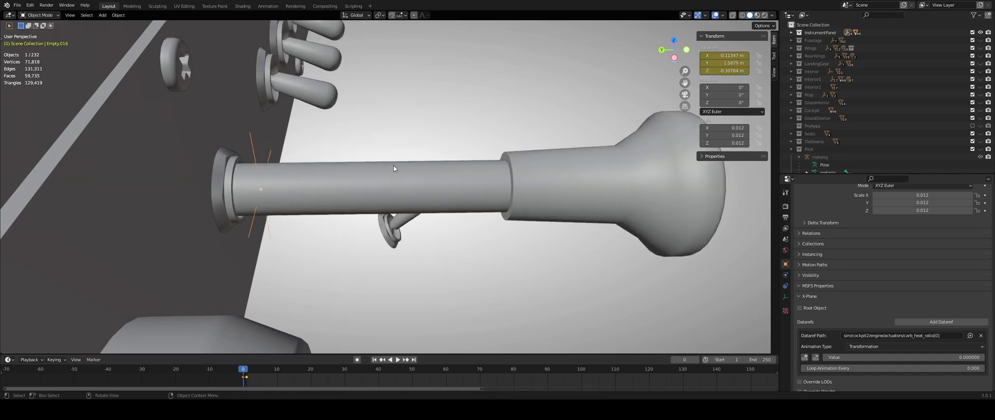
key(Right)
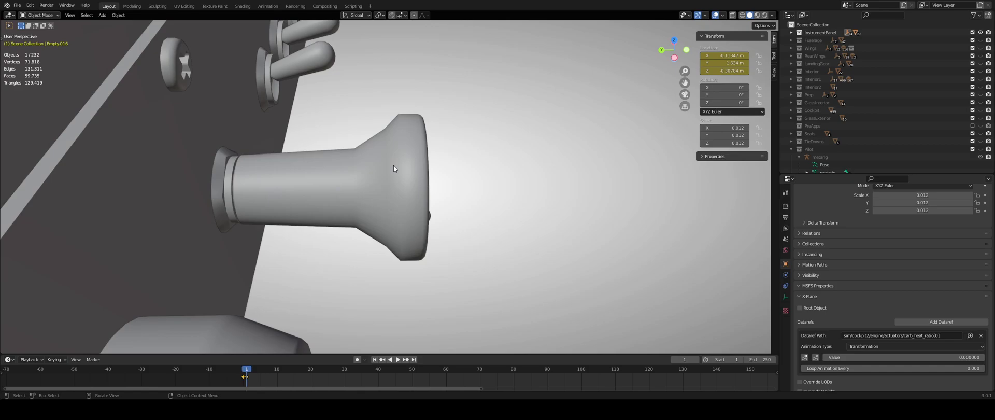
key(Left)
key(Right)
key(Left)
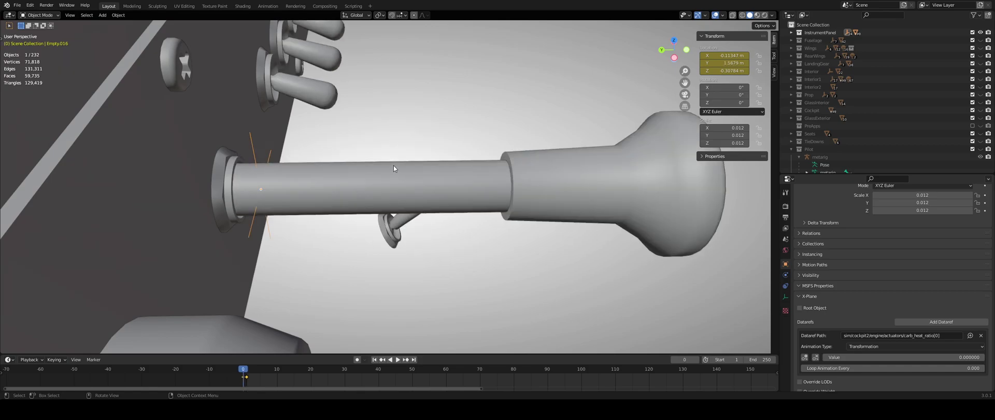
middle_drag(393, 166, 415, 179)
scroll(376, 275, up, 2)
middle_drag(355, 294, 347, 301)
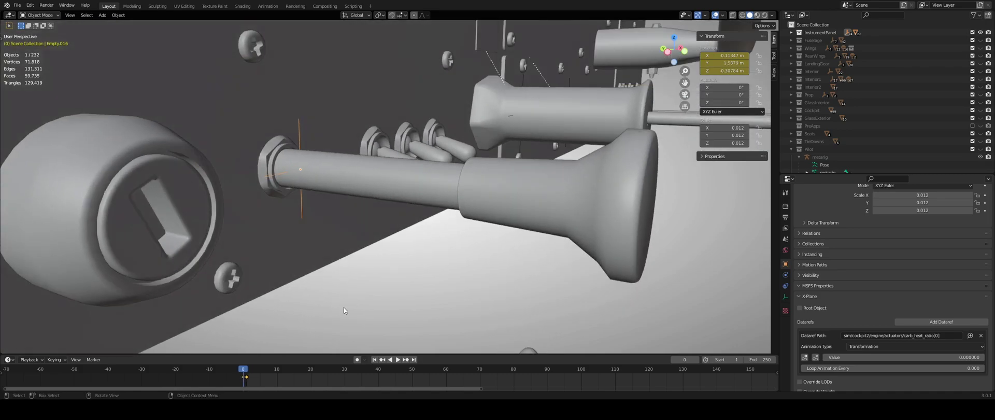
Shift the empty's second keyframe to frame 40, preview the lever's motion, and return to frame 0.
drag(247, 378, 379, 388)
key(space)
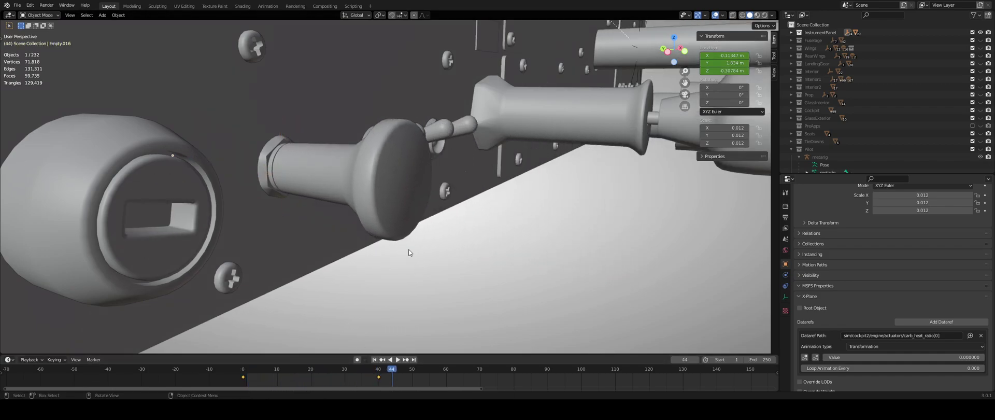
drag(394, 370, 231, 375)
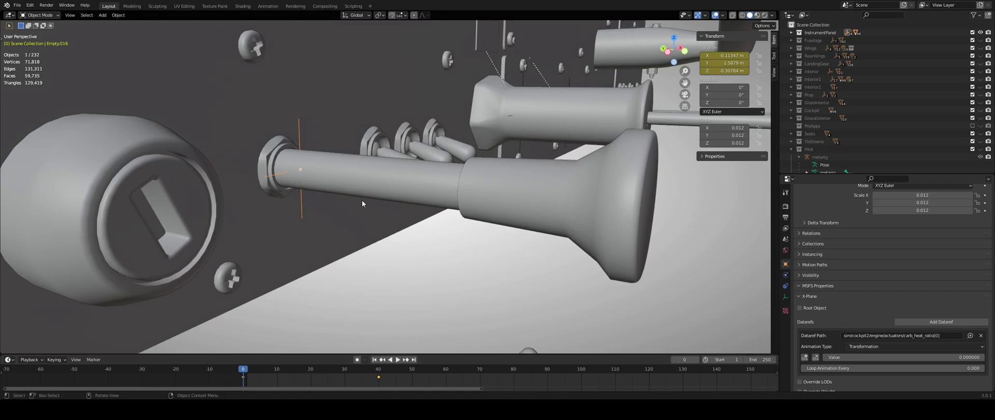
scroll(462, 238, up, 5)
scroll(427, 262, up, 1)
shift+middle_drag(428, 241, 417, 257)
shift+middle_drag(496, 260, 491, 243)
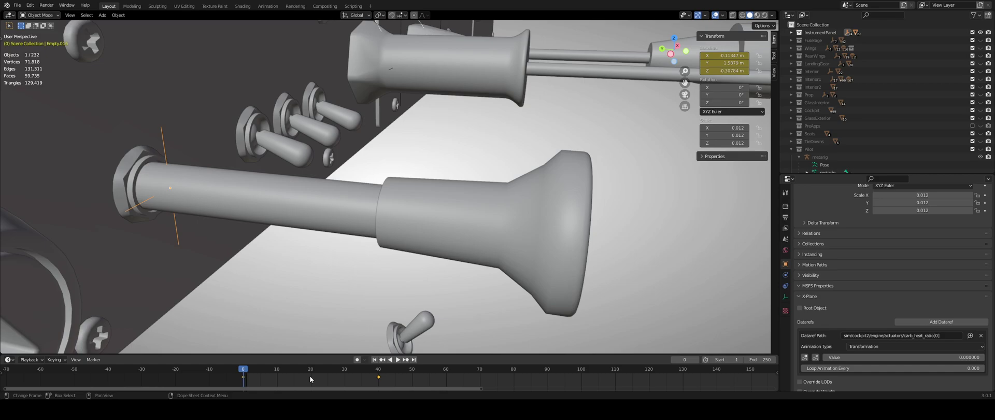
Play the carb heat lever animation again from frame 0 and stop it at the start.
key(t)
key(t)
key(space)
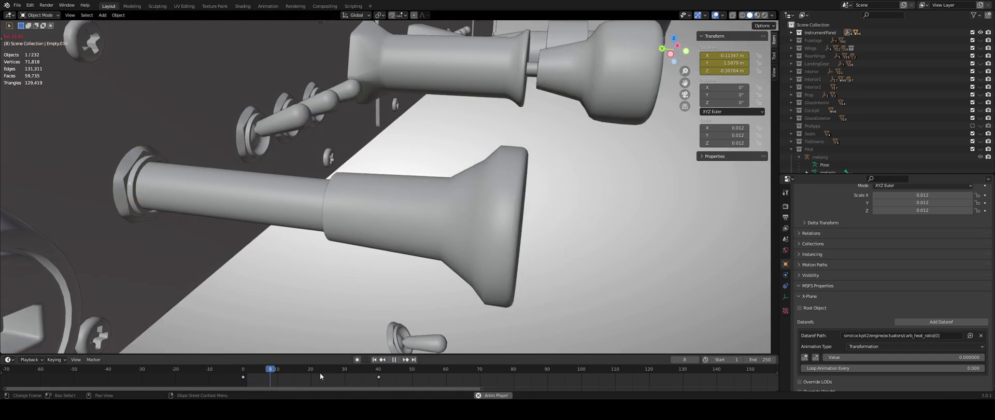
drag(320, 376, 251, 369)
key(Escape)
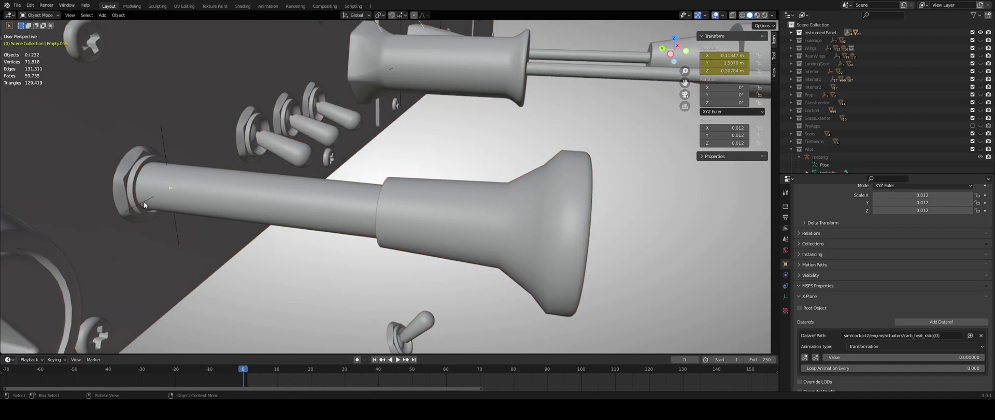
Return the keyframe at frame 40 to frame 1 and check the lever's two positions.
click(378, 377)
drag(377, 380, 255, 376)
key(Right)
key(Left)
key(Right)
key(Left)
Select the throttle control on the instrument panel and inspect its setup for comparison.
middle_drag(396, 198, 377, 184)
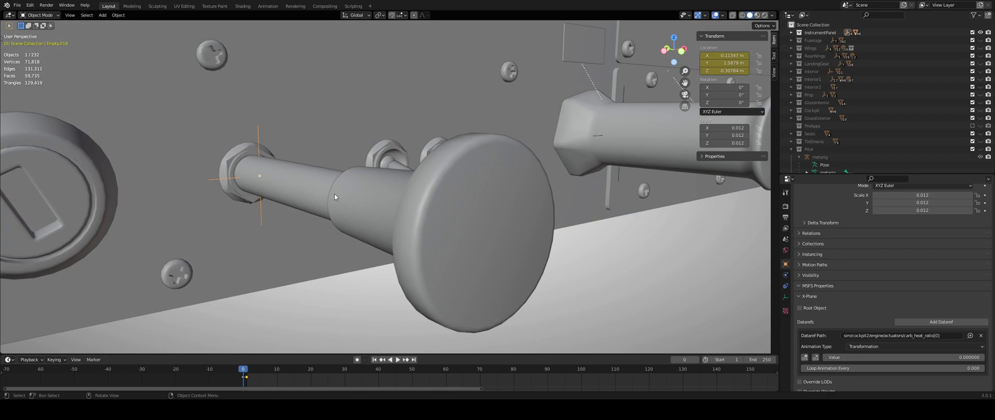
scroll(469, 248, down, 8)
mouse_move(443, 219)
middle_down()
mouse_move(479, 220)
mouse_move(434, 208)
middle_up()
scroll(434, 208, up, 5)
click(377, 165)
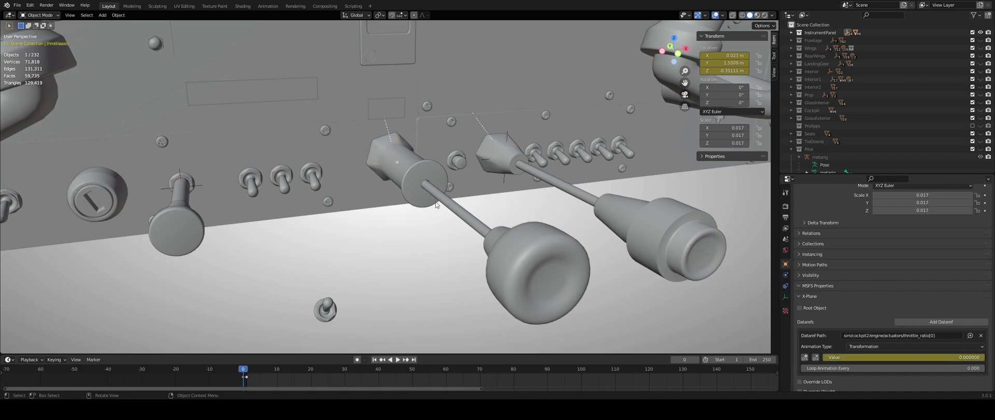
key(r)
key(Escape)
middle_drag(491, 239, 394, 290)
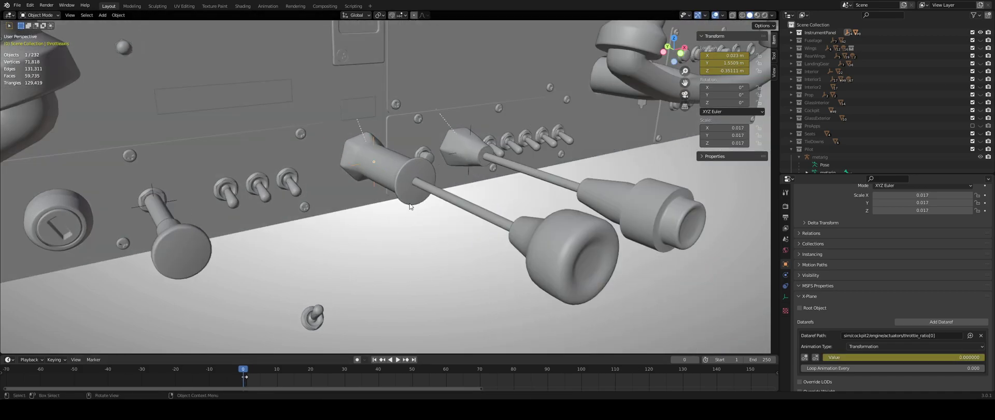
Reselect the carb heat lever's empty and bring up its X-Plane dataref settings.
middle_drag(248, 160, 193, 241)
click(238, 210)
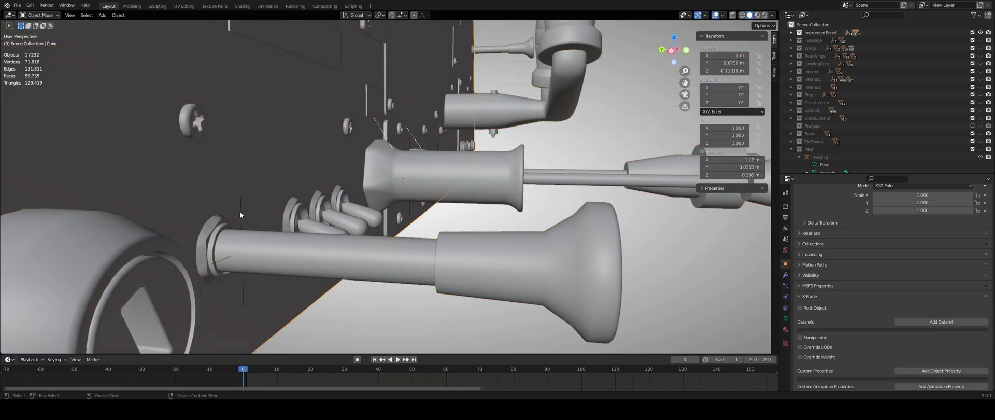
click(241, 213)
middle_drag(241, 214, 456, 160)
scroll(455, 192, up, 3)
scroll(879, 220, down, 2)
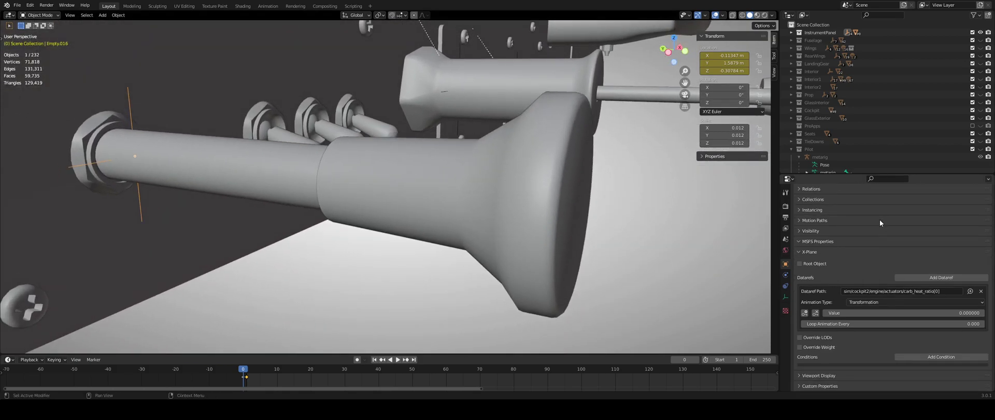
click(799, 251)
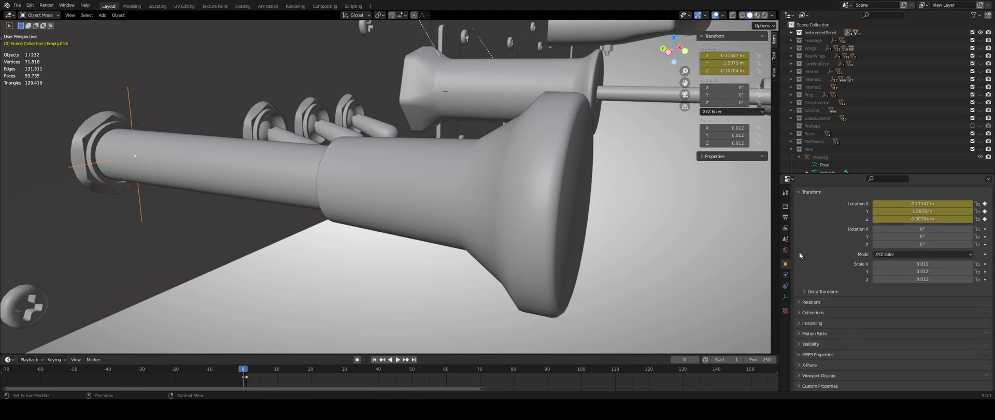
click(800, 365)
scroll(835, 238, down, 5)
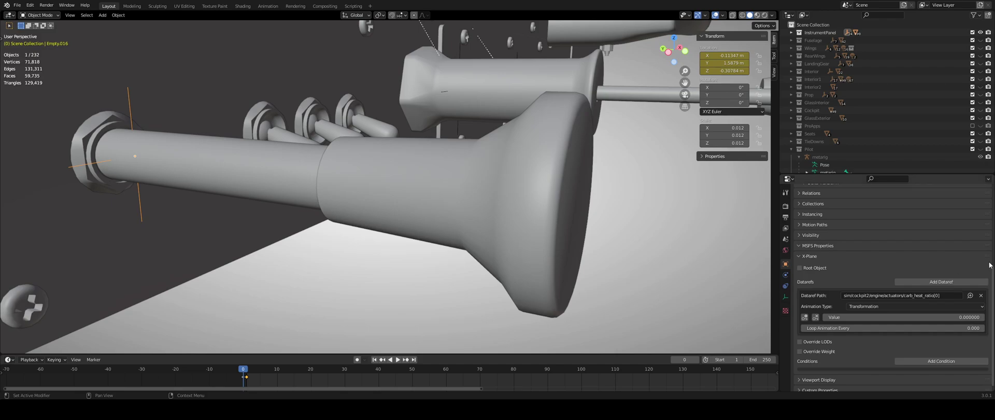
Open the dataref search for the empty's dataref path and filter the list by "carb".
scroll(456, 269, down, 5)
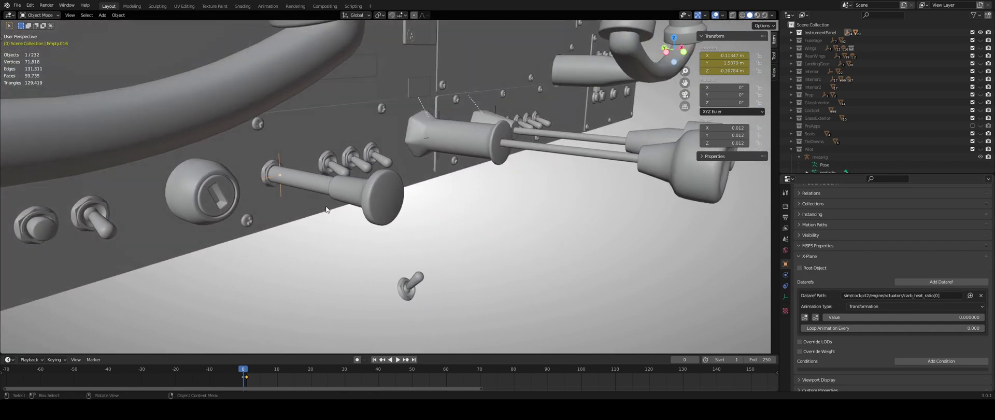
scroll(372, 206, up, 4)
scroll(373, 206, up, 1)
scroll(374, 206, down, 1)
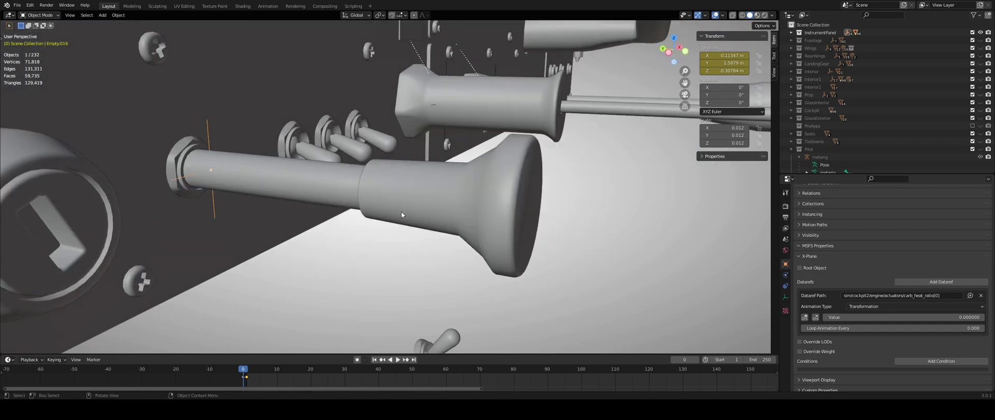
click(970, 295)
scroll(847, 324, down, 2)
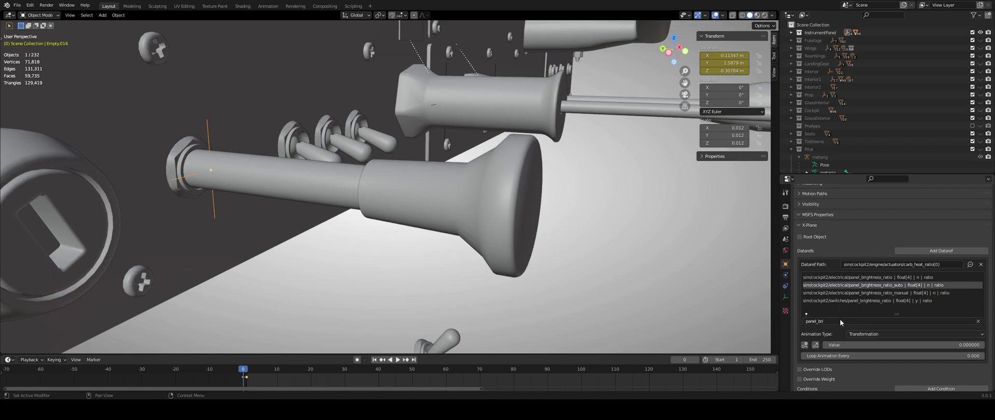
click(838, 322)
key(BackSpace)
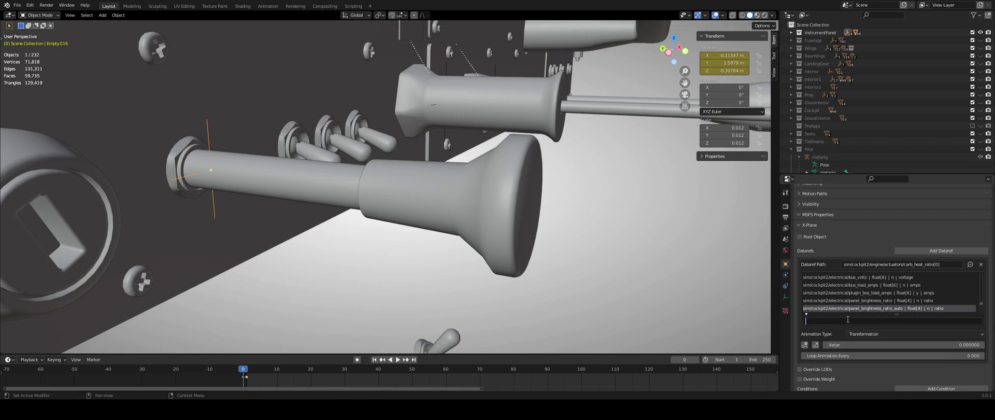
text(carb)
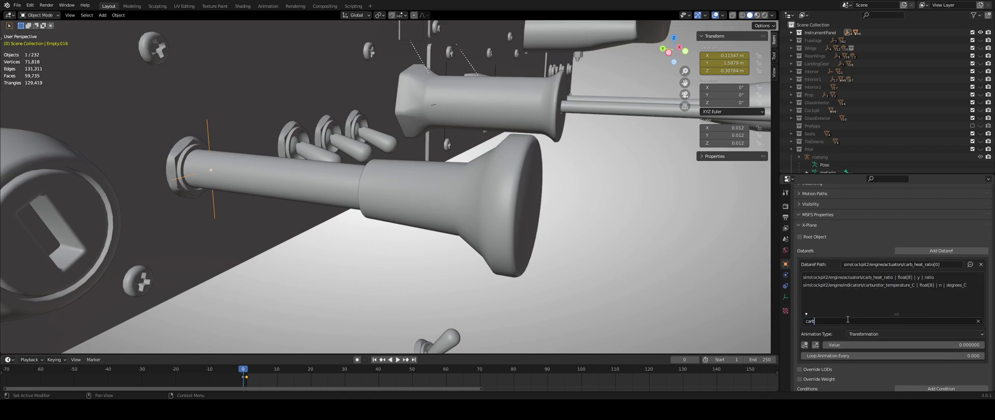
key(Return)
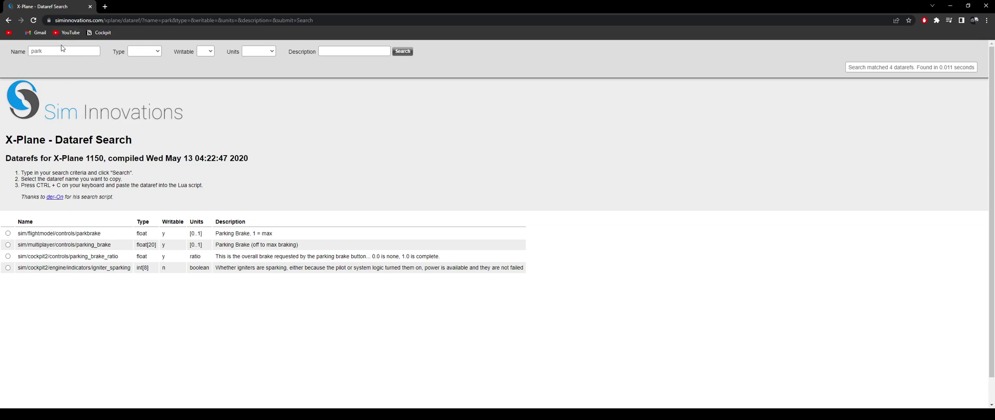
Switch to the X-Plane Dataref Search page in the browser and examine which X-Plane version its datarefs cover.
drag(47, 170, 178, 159)
click(178, 159)
drag(90, 160, 106, 160)
click(106, 160)
drag(146, 158, 4, 159)
click(252, 166)
click(213, 159)
Search the datarefs by the name "carb" and highlight the sim/cockpit2/engine/actuators/carb_heat_ratio entry.
drag(62, 51, 31, 47)
key(BackSpace)
text(carb)
key(Return)
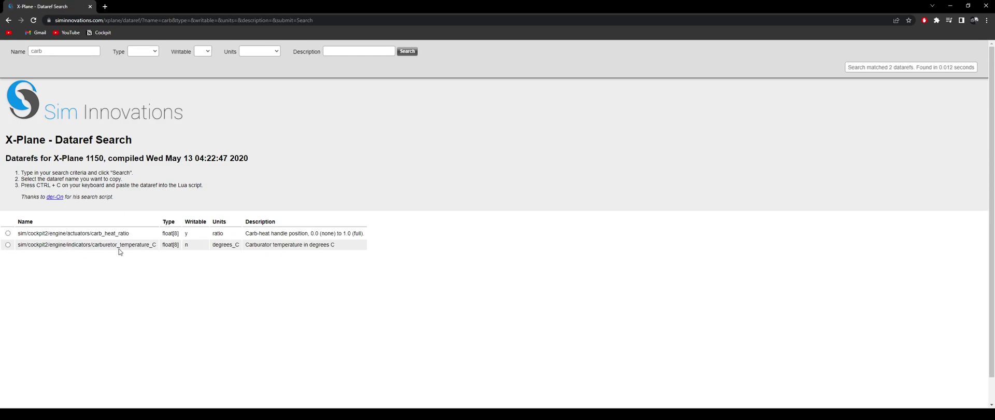
drag(141, 235, 18, 237)
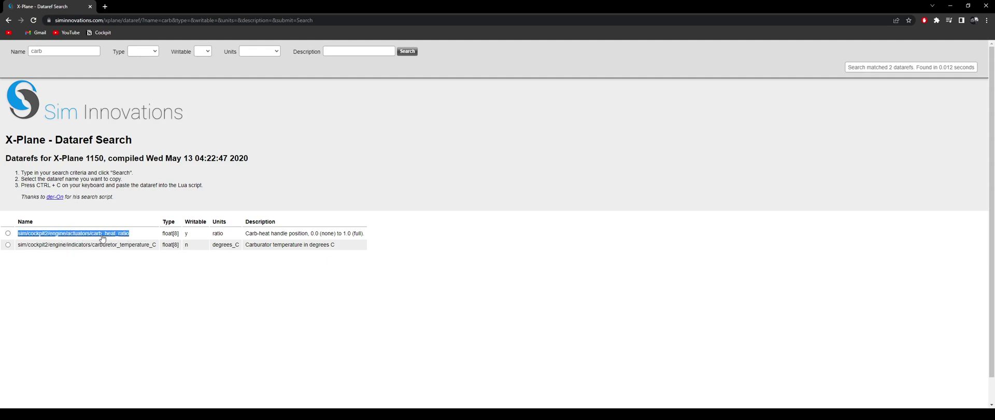
click(166, 237)
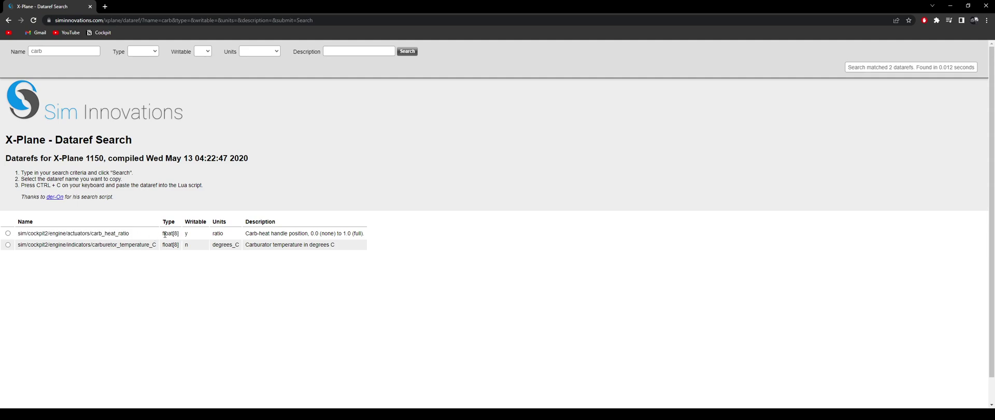
Examine the data type and array size of the carb_heat_ratio dataref.
drag(162, 237, 179, 234)
click(176, 233)
double_click(175, 233)
double_click(175, 233)
double_click(176, 233)
click(174, 234)
drag(179, 233, 172, 234)
click(181, 234)
drag(179, 234, 174, 234)
click(179, 233)
Examine the value range in the carb_heat_ratio dataref's description.
drag(250, 233, 379, 233)
click(336, 236)
click(379, 234)
drag(310, 234, 379, 232)
click(378, 232)
drag(310, 233, 462, 234)
click(462, 235)
Switch back to Blender, assign the carb_heat_ratio dataref to the empty, and append the index [0] to its path.
key(alt+Tab)
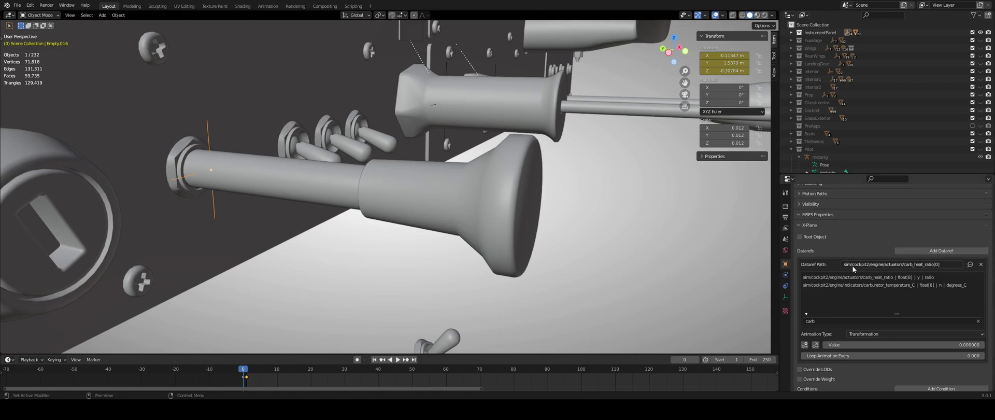
click(913, 277)
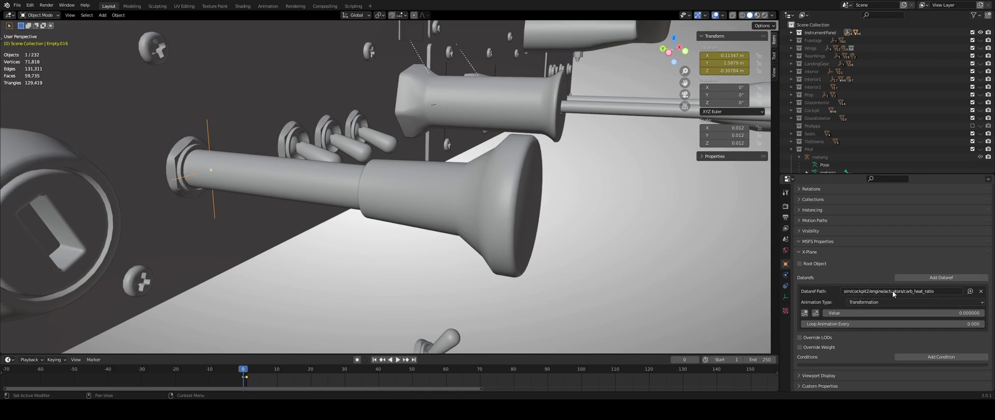
click(938, 292)
key(End)
text([0)
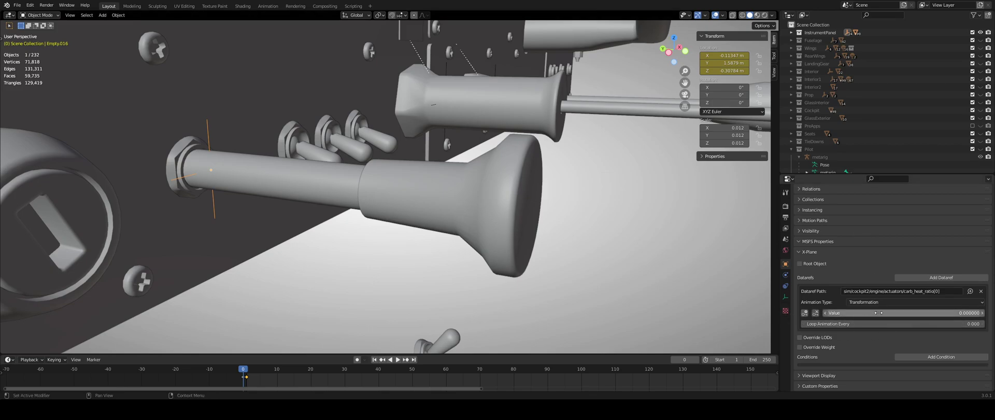
Keyframe the empty's carb_heat_ratio[0] dataref value as 0 at frame 0 and 1 at frame 1.
middle_drag(286, 162, 400, 160)
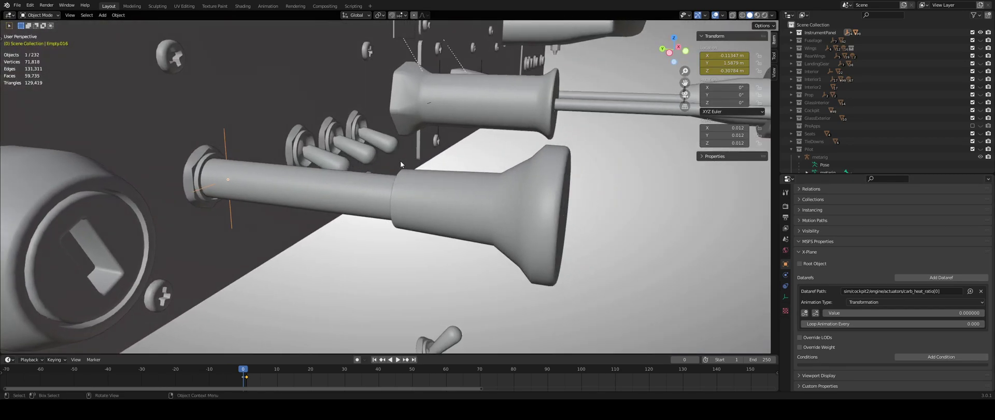
click(804, 314)
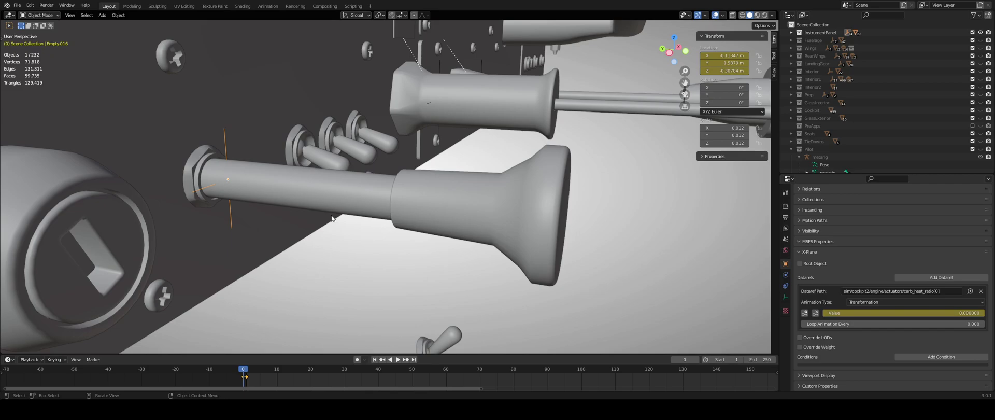
key(Right)
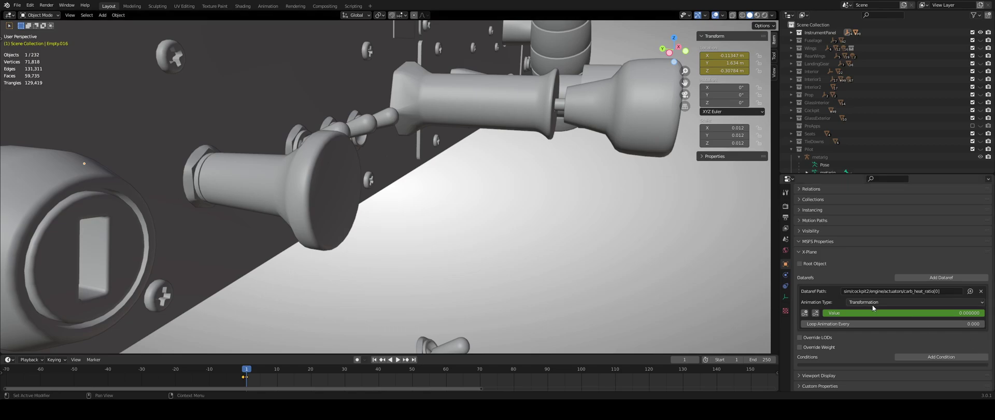
click(903, 312)
text(1)
key(Return)
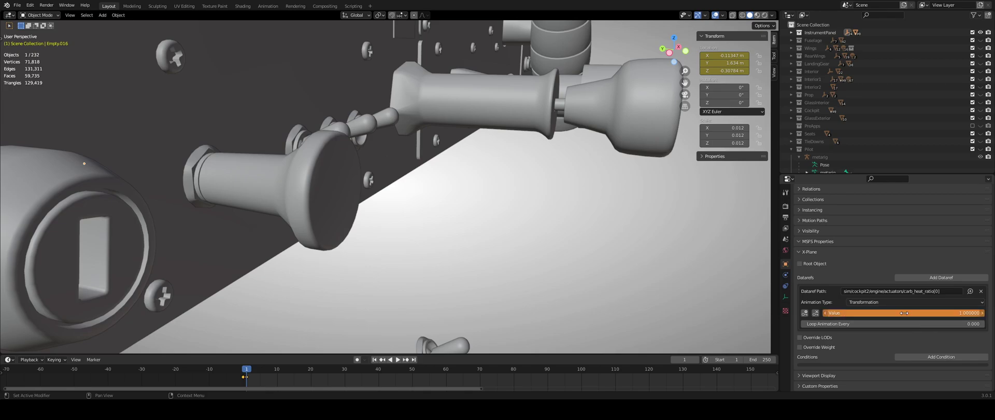
click(805, 313)
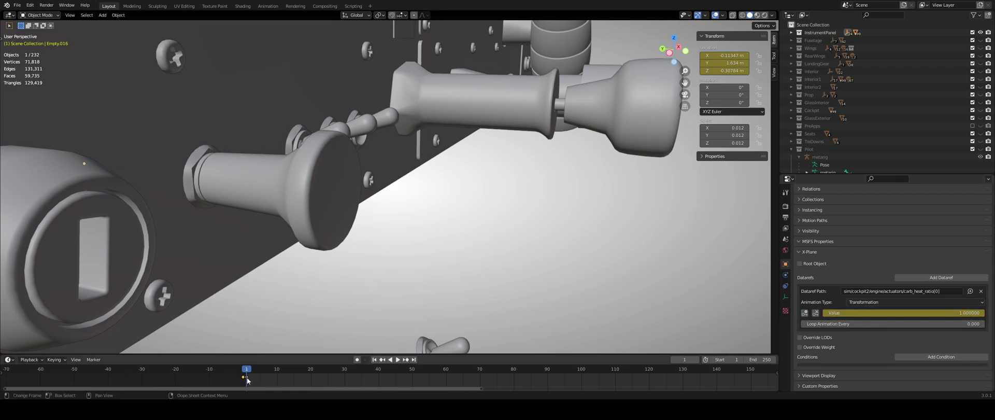
Step between frames 0 and 1 to check the carb heat lever's travel, ending on frame 0.
key(Left)
key(Right)
key(Left)
key(Right)
key(Left)
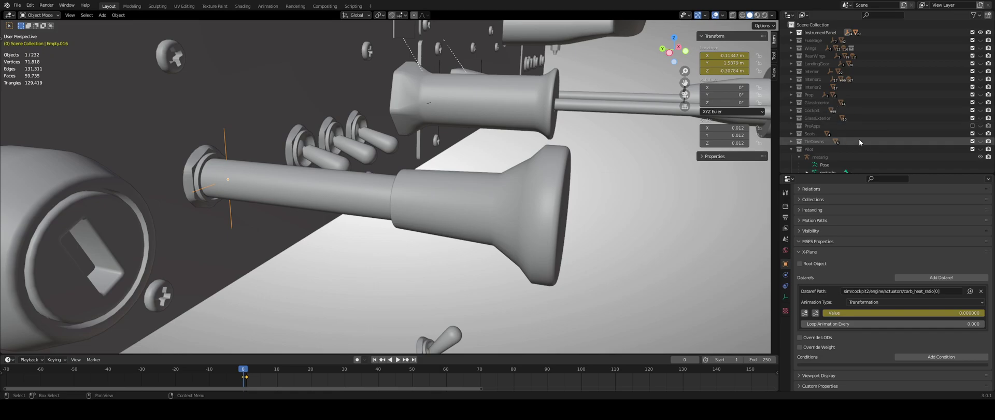
Deselect the empty and unhide the Cockpit collection in the viewport.
key(KP_Decimal)
scroll(465, 118, down, 5)
scroll(479, 118, up, 3)
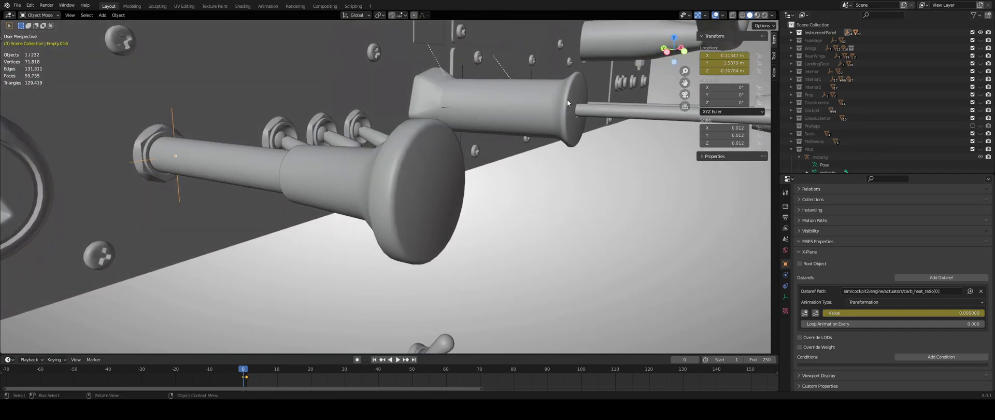
click(596, 195)
scroll(550, 161, down, 4)
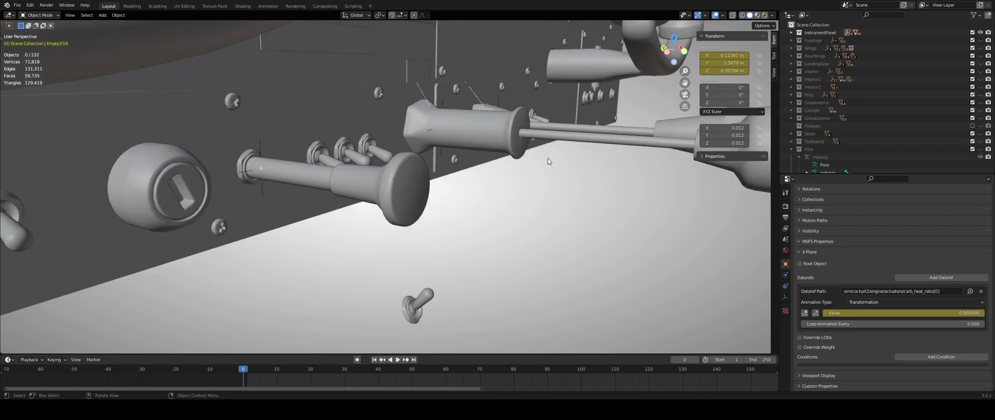
scroll(548, 158, up, 4)
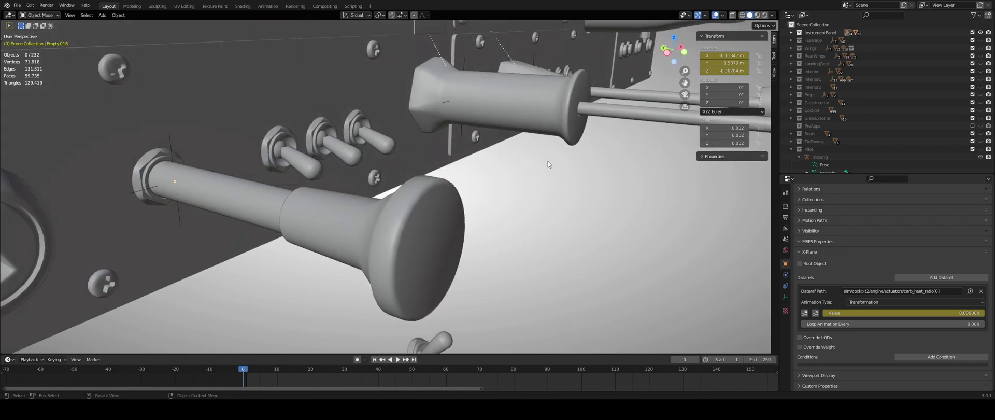
click(982, 113)
Examine the low-poly manipulator mesh over the carb heat knob by moving it temporarily and cancelling the move.
click(404, 224)
key(g)
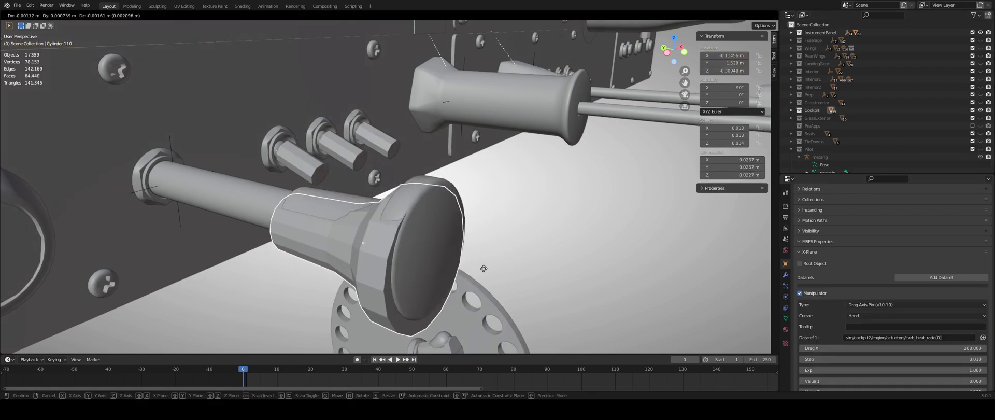
right_click(498, 193)
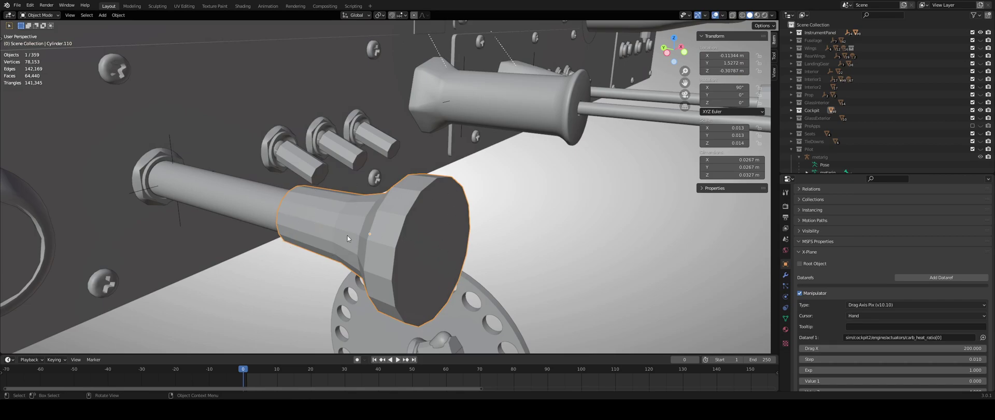
click(306, 159)
key(g)
right_click(339, 117)
Parent the low-poly manipulator mesh to the carb heat lever's empty using the Object option.
click(408, 259)
shift+middle_drag(219, 188, 249, 179)
shift+click(205, 134)
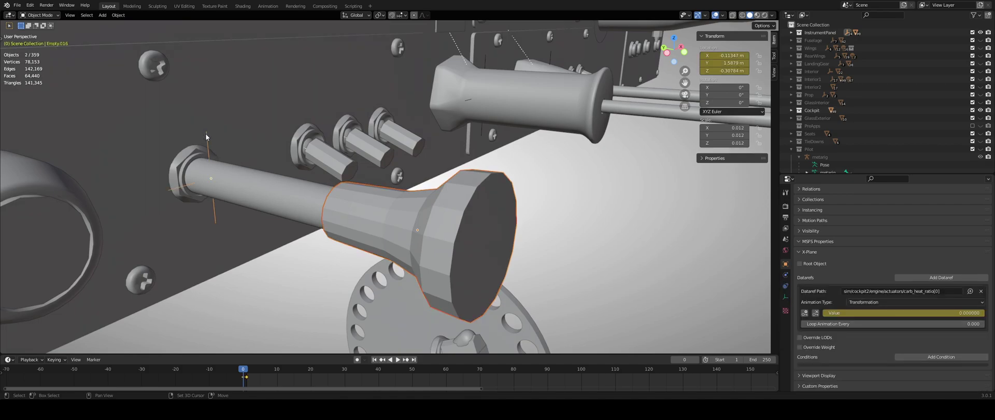
key(ctrl+p)
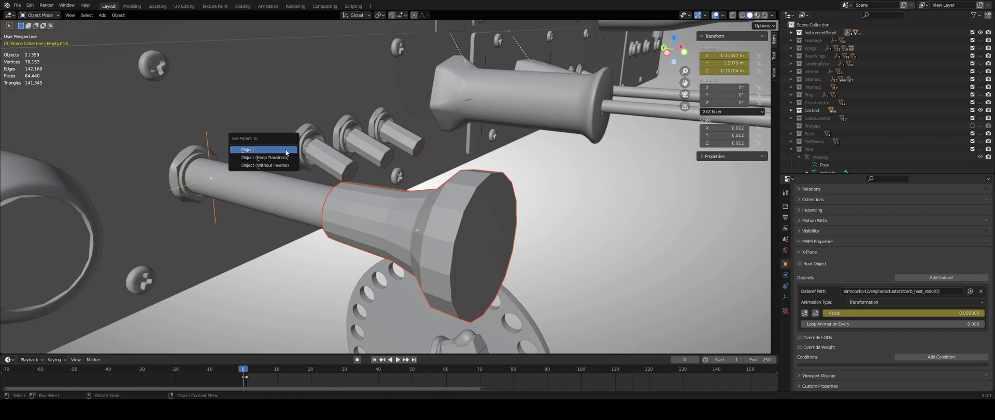
click(285, 148)
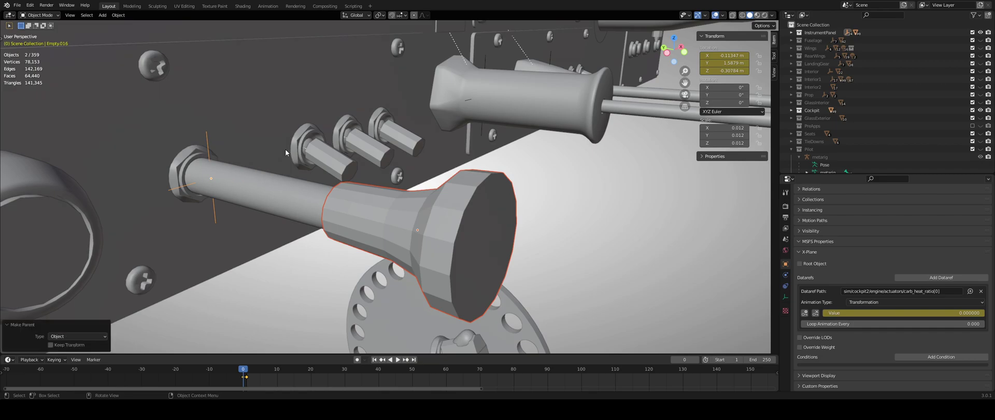
Test-move the empty to check the parenting of the manipulator mesh, and cancel the move.
click(206, 141)
click(206, 141)
key(g)
key(Escape)
key(g)
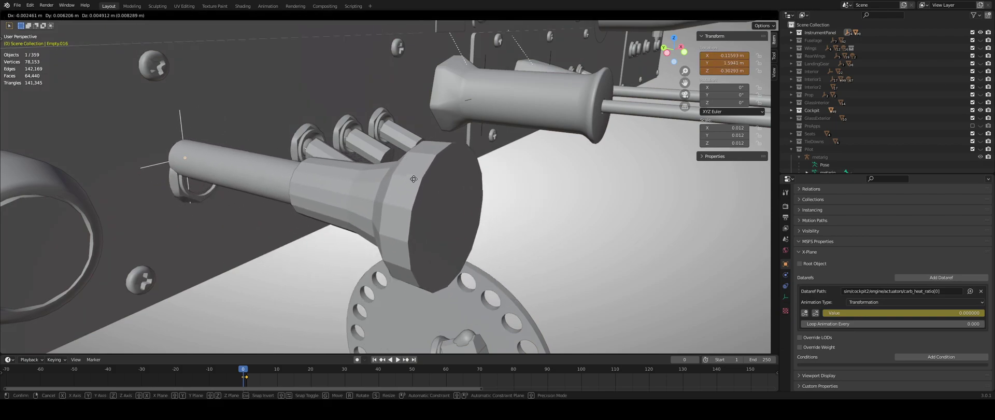
key(Escape)
Select the low-poly knob mesh and set its X-Plane manipulator type to Drag Axis Pix (v10.10).
click(403, 229)
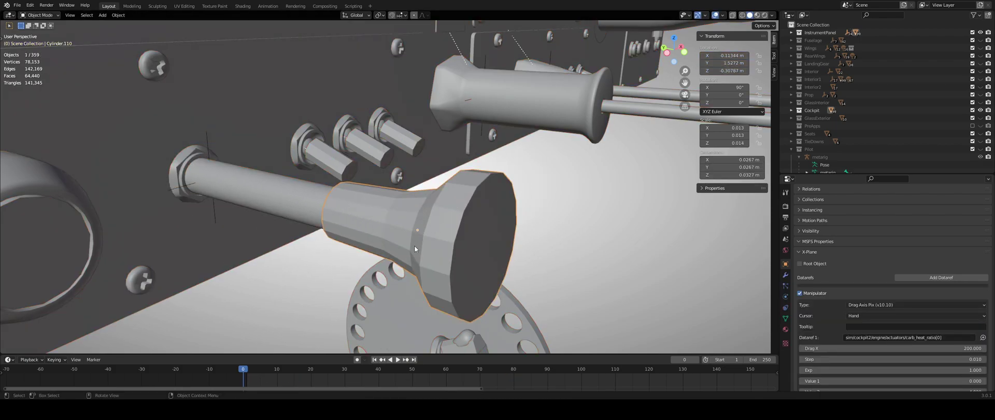
scroll(881, 212, down, 3)
scroll(896, 207, up, 1)
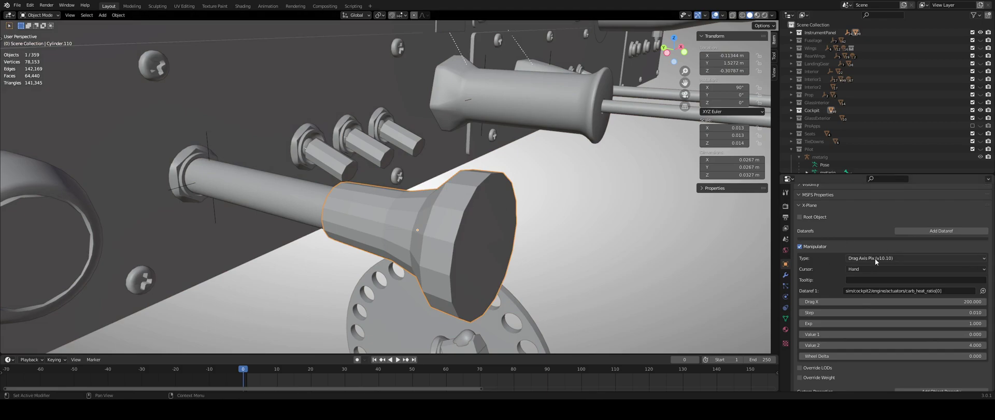
click(910, 258)
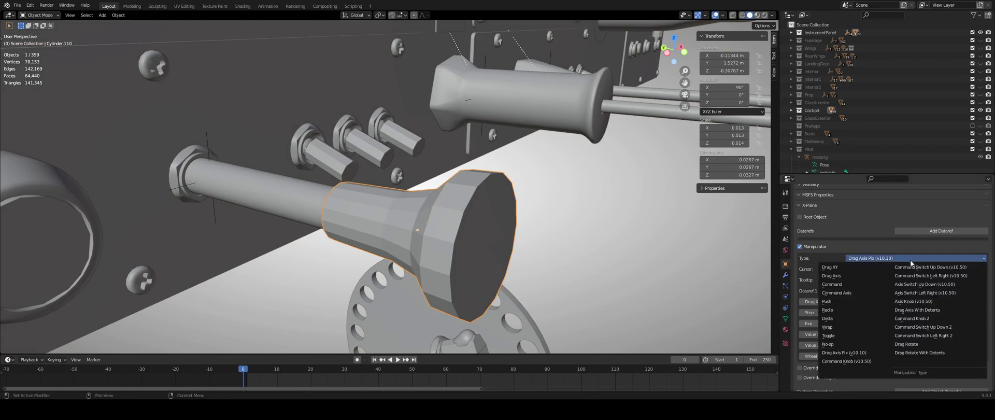
click(853, 354)
scroll(828, 240, up, 2)
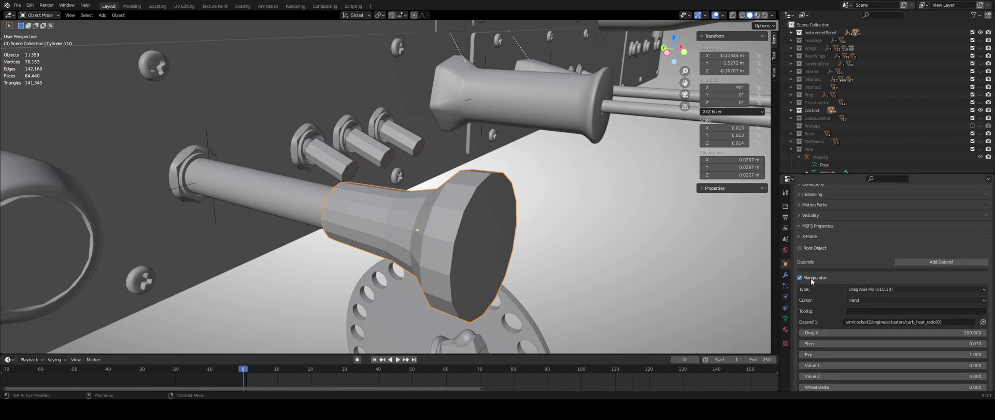
scroll(814, 278, down, 2)
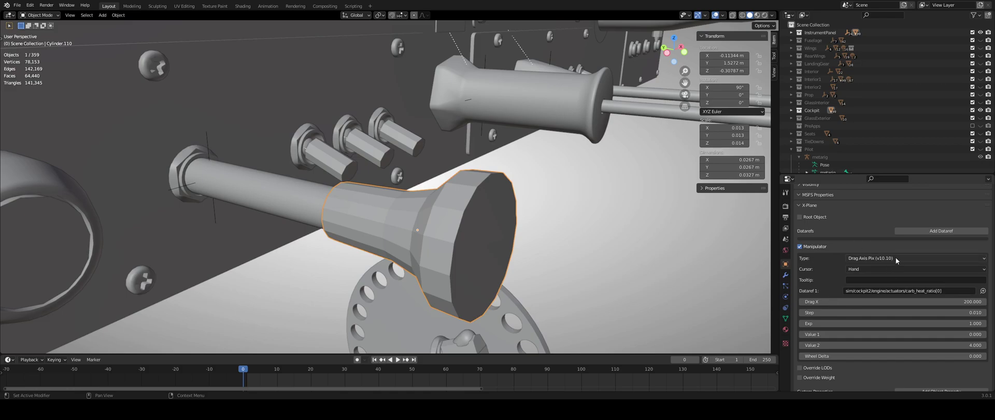
click(894, 257)
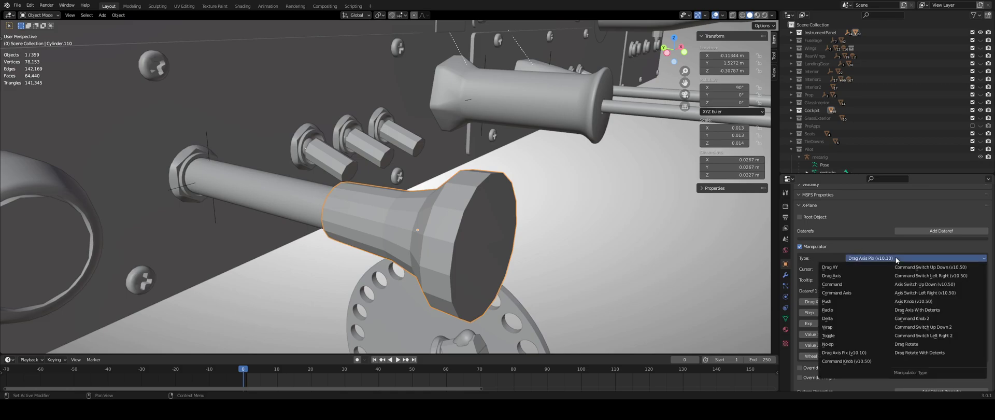
click(864, 352)
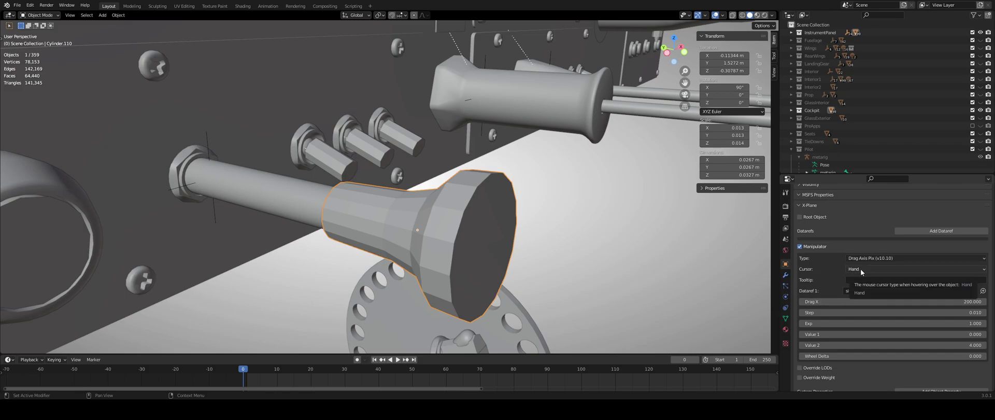
Examine the cursor types available for the knob's manipulator, keeping Hand.
middle_drag(495, 178, 259, 191)
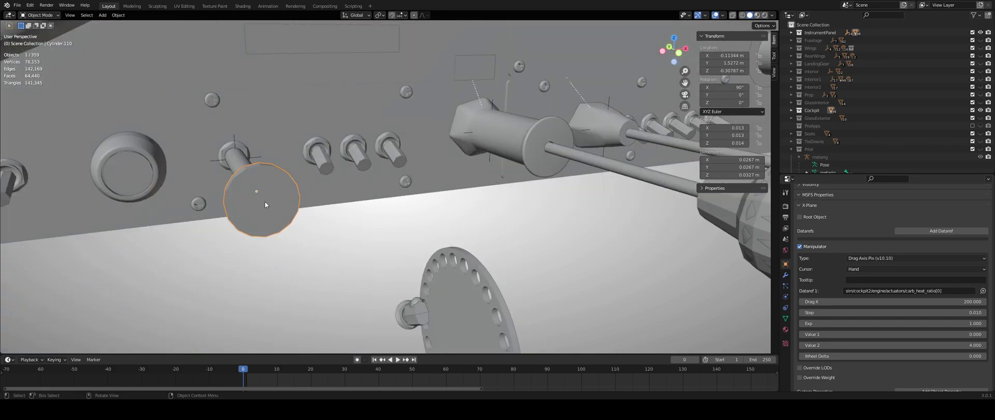
middle_drag(248, 197, 323, 185)
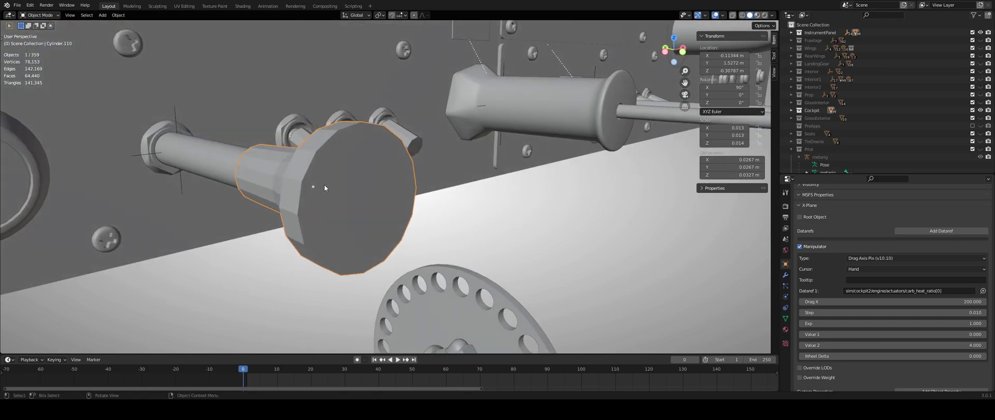
click(876, 269)
click(868, 270)
click(866, 270)
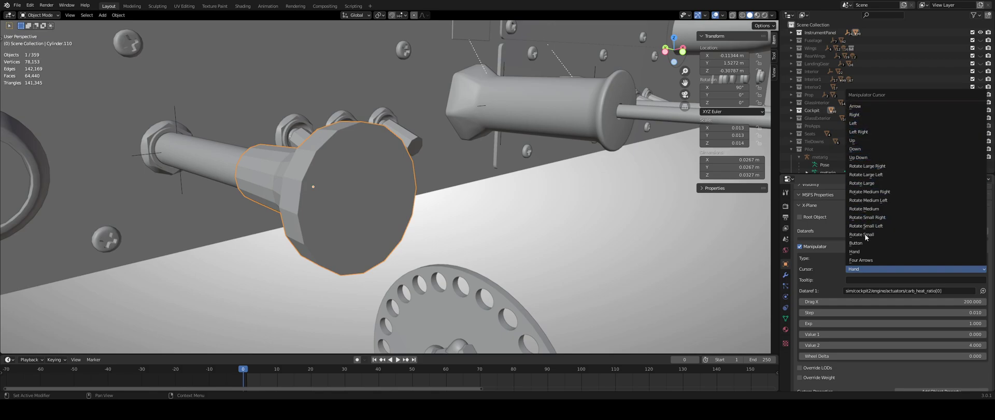
scroll(836, 260, down, 3)
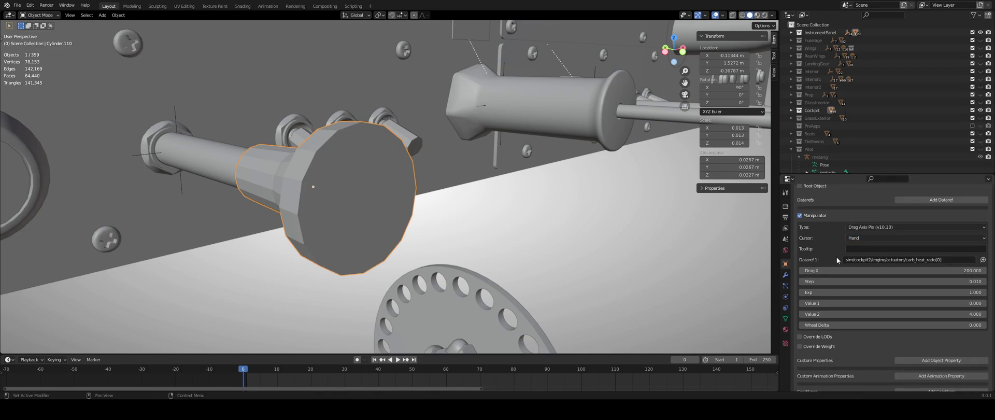
Compare the dataref path on the lever's empty with the Dataref 1 entry on the manipulator mesh.
middle_drag(374, 205, 404, 207)
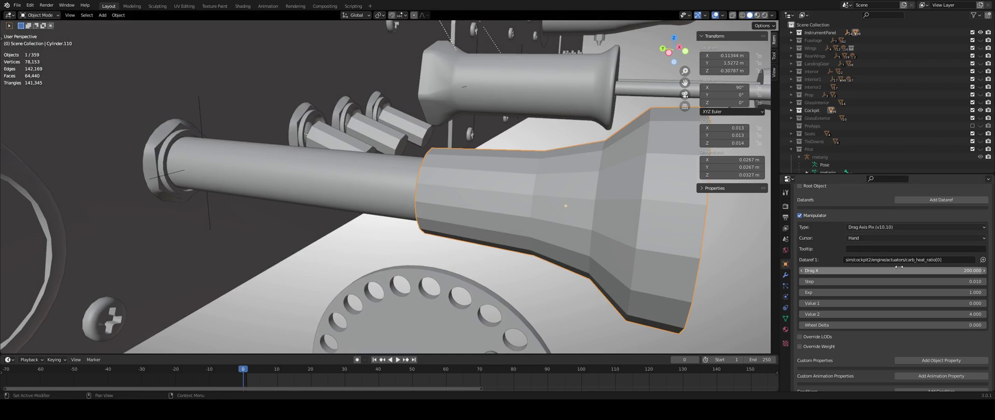
click(201, 118)
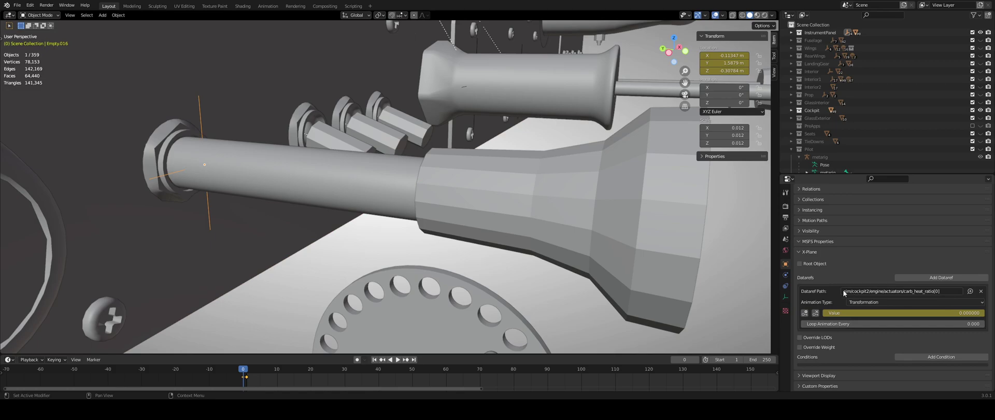
click(607, 216)
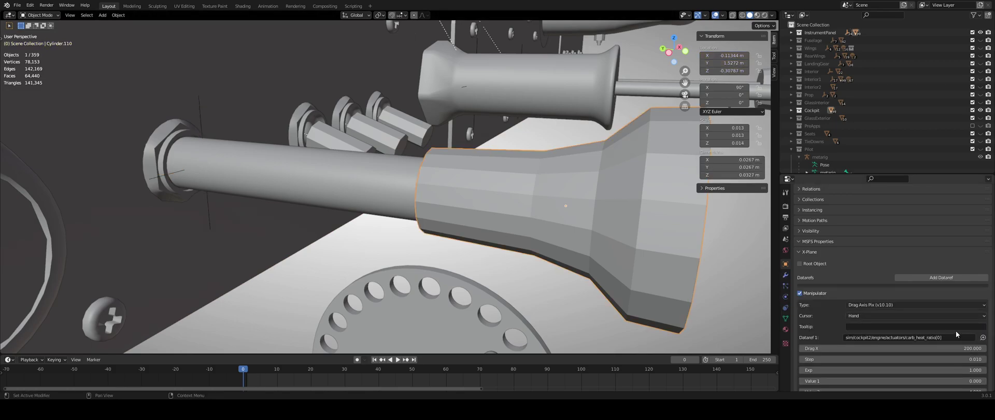
scroll(959, 331, down, 3)
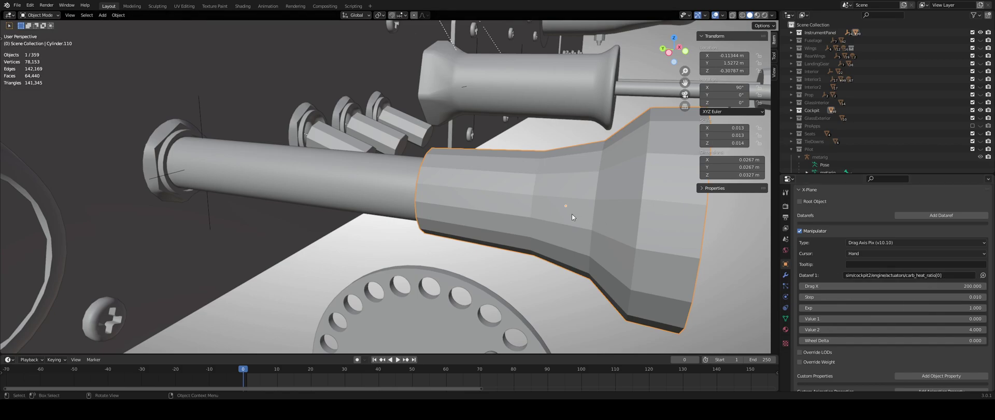
Compare the manipulator settings of the nearest switch's low-poly cylinder with those of the carb heat knob.
middle_drag(573, 213, 356, 169)
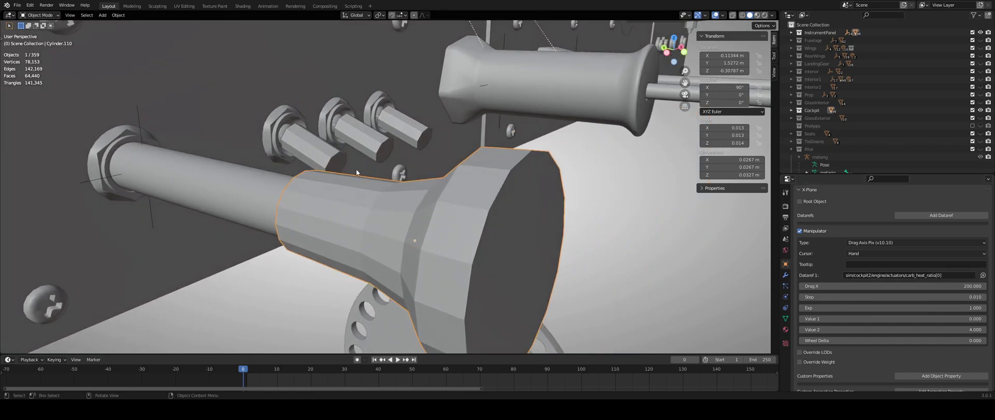
click(322, 153)
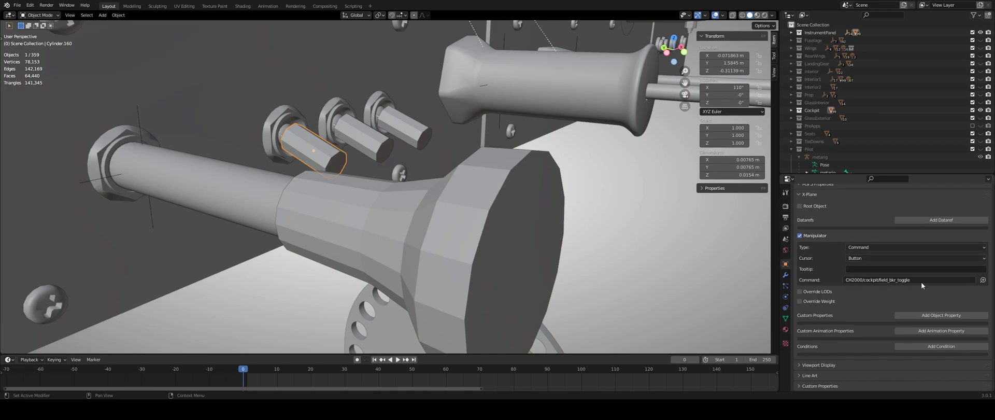
click(452, 232)
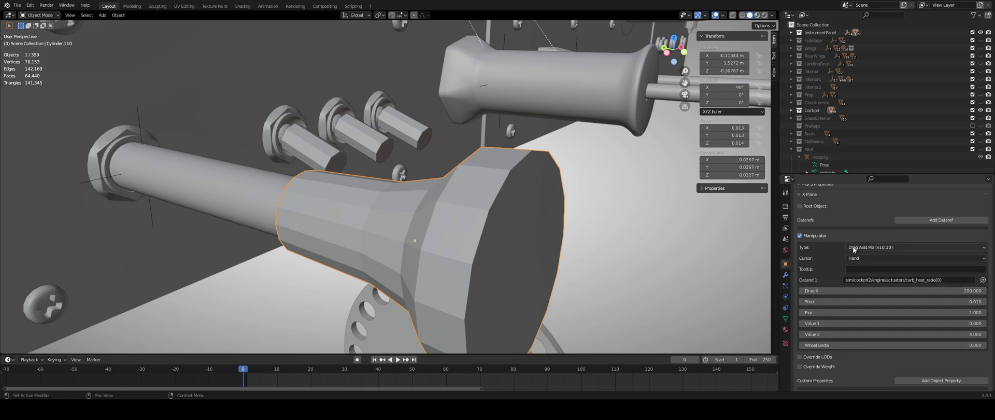
scroll(406, 182, down, 4)
middle_drag(435, 201, 393, 210)
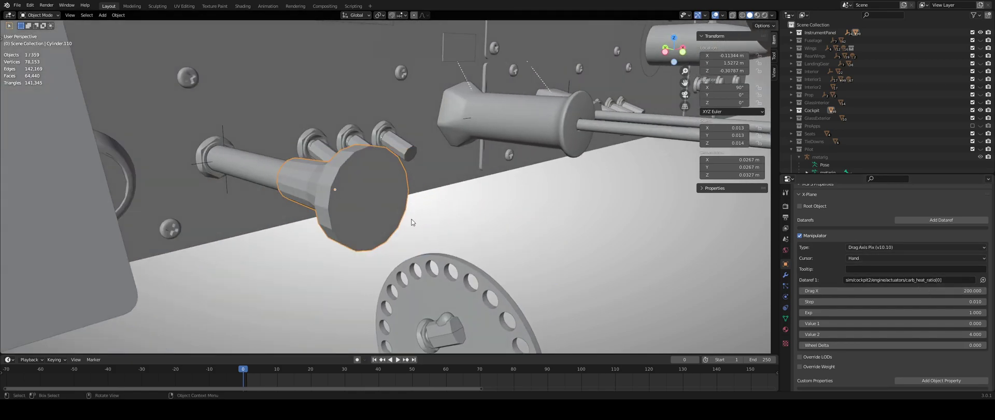
scroll(179, 141, up, 4)
middle_drag(179, 141, 104, 154)
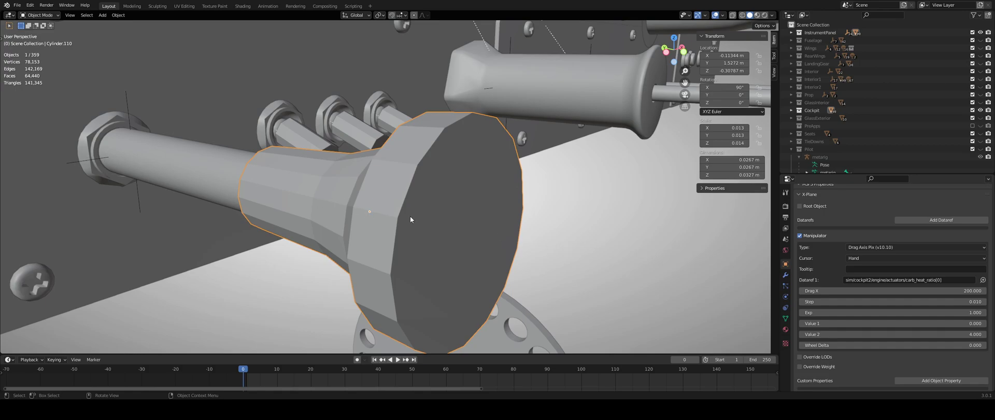
Compare the carb heat knob's manipulator settings with those of the throttle knob and the lever beside it.
scroll(833, 225, down, 1)
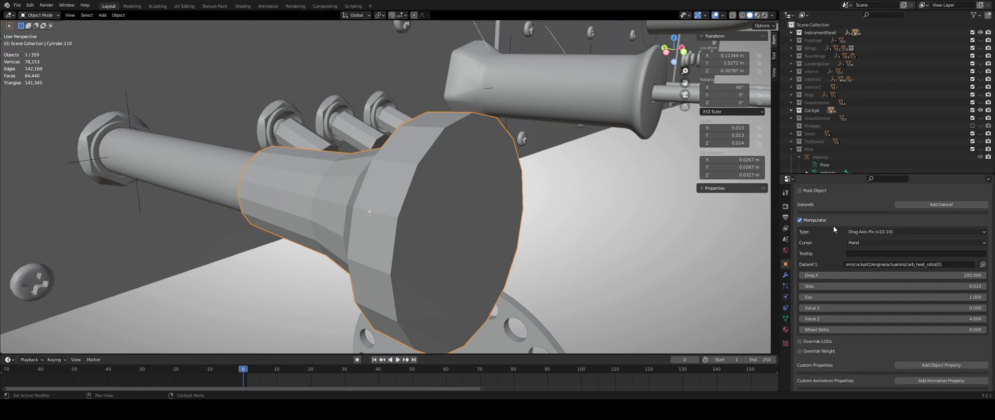
middle_drag(621, 196, 582, 181)
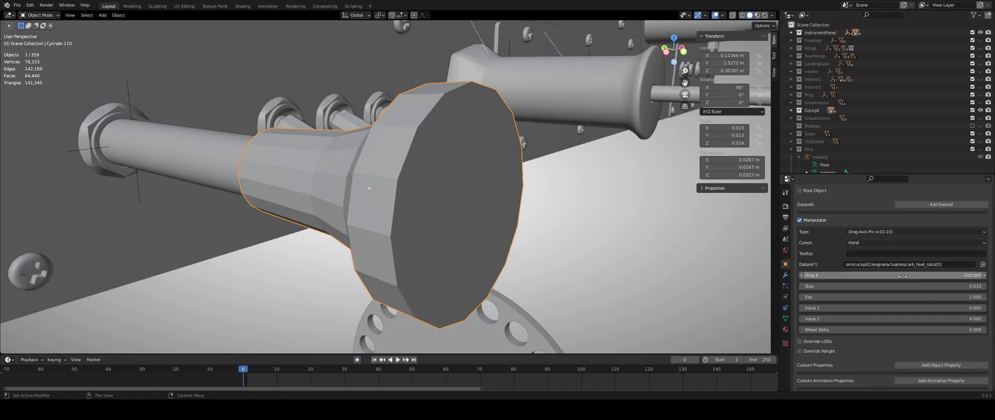
scroll(875, 267, down, 1)
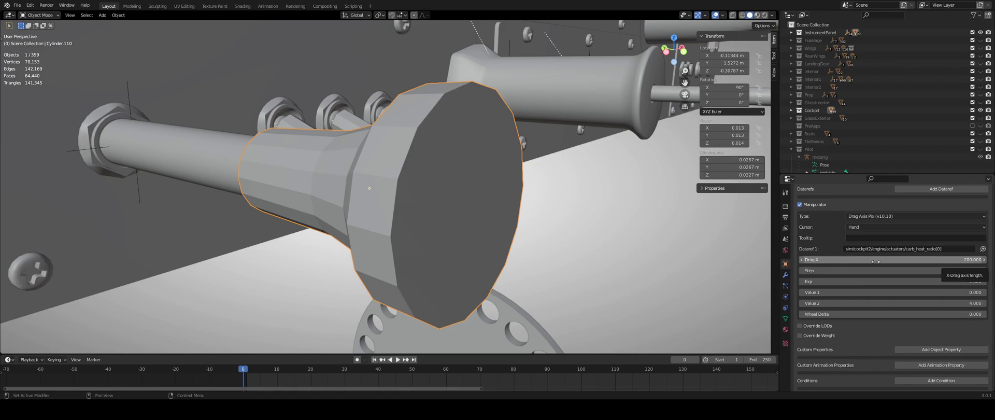
scroll(363, 206, down, 8)
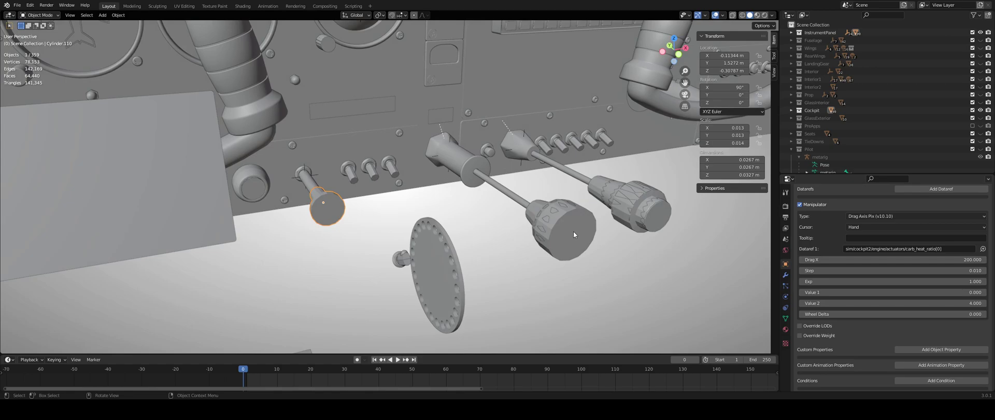
click(573, 231)
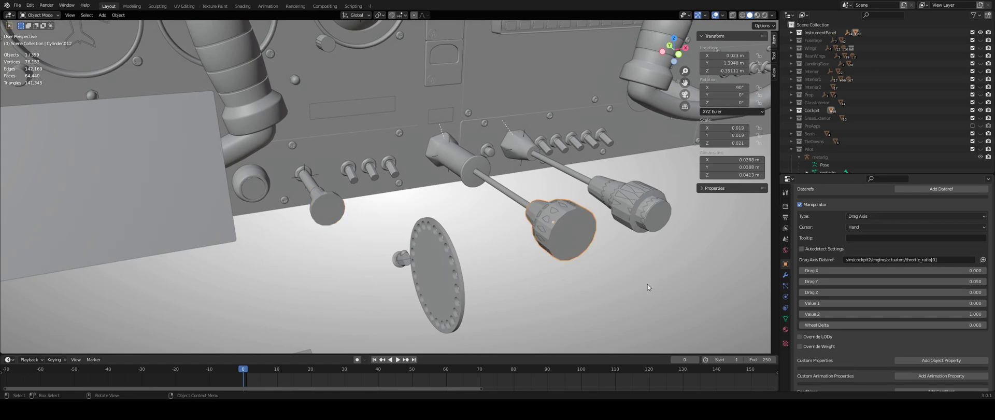
click(612, 222)
click(568, 253)
middle_drag(568, 252, 400, 257)
click(361, 206)
scroll(383, 218, up, 4)
middle_drag(400, 224, 455, 227)
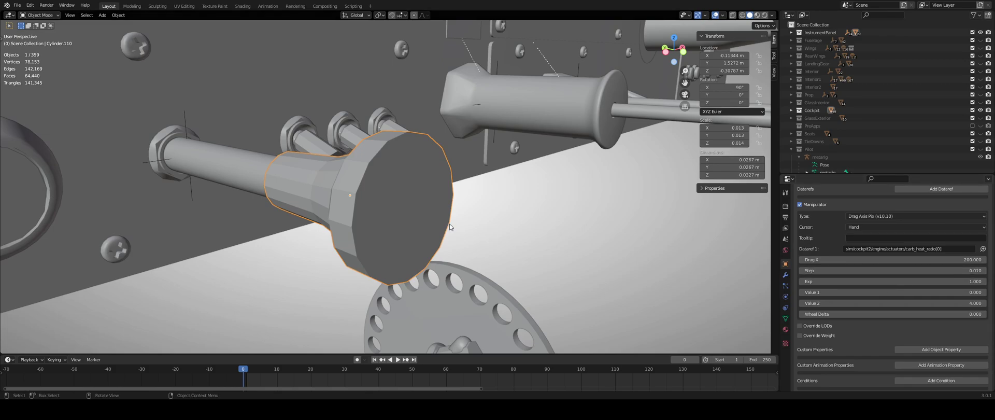
key(g)
key(y)
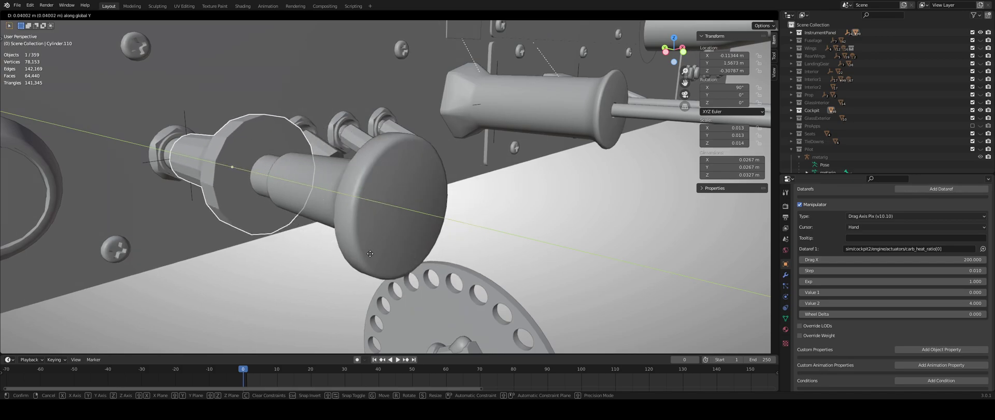
right_click(452, 255)
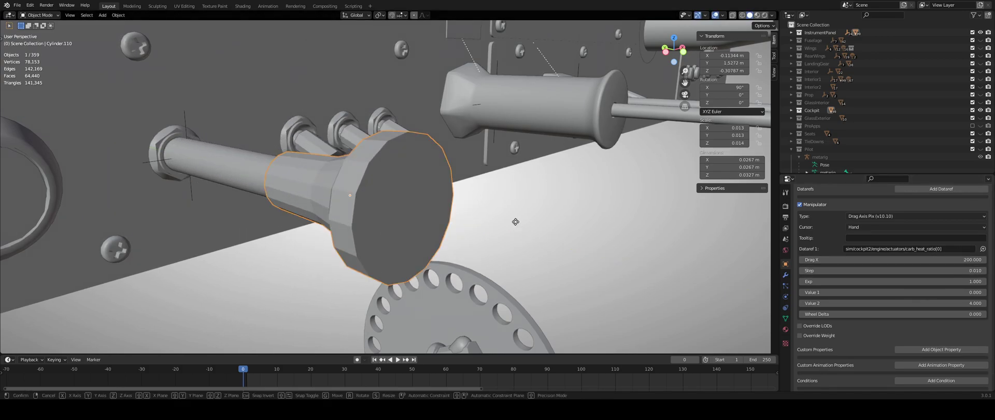
key(g)
key(y)
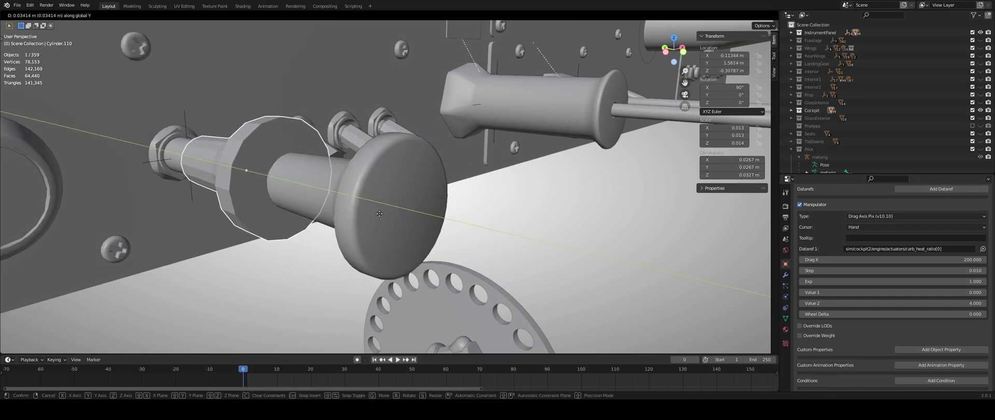
key(Escape)
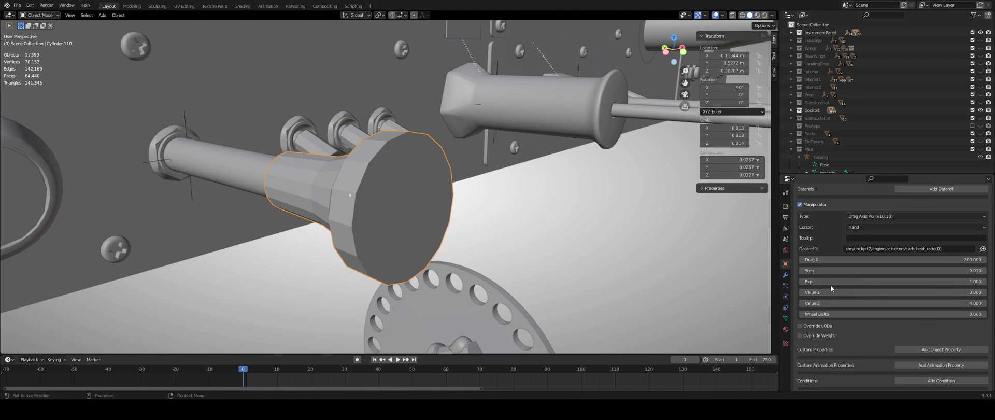
Compare the dataref settings on the lever's empty with the manipulator values of the low-poly carb heat knob.
middle_drag(438, 236, 447, 236)
scroll(447, 235, up, 3)
scroll(451, 240, down, 3)
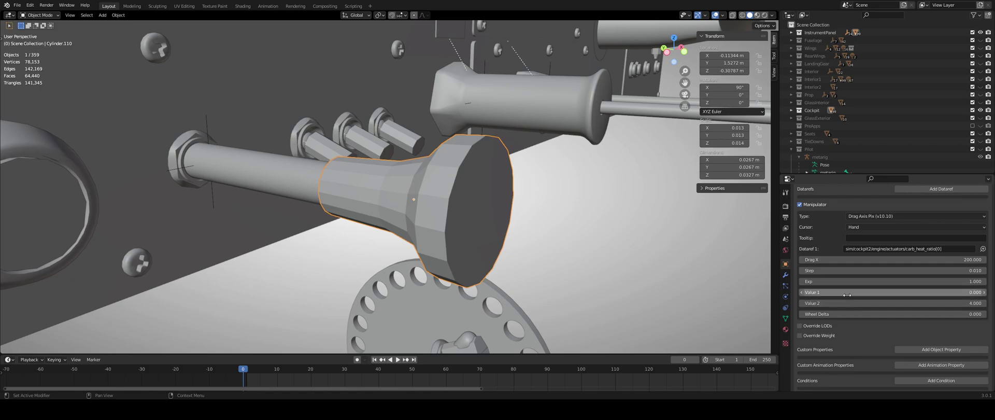
click(206, 120)
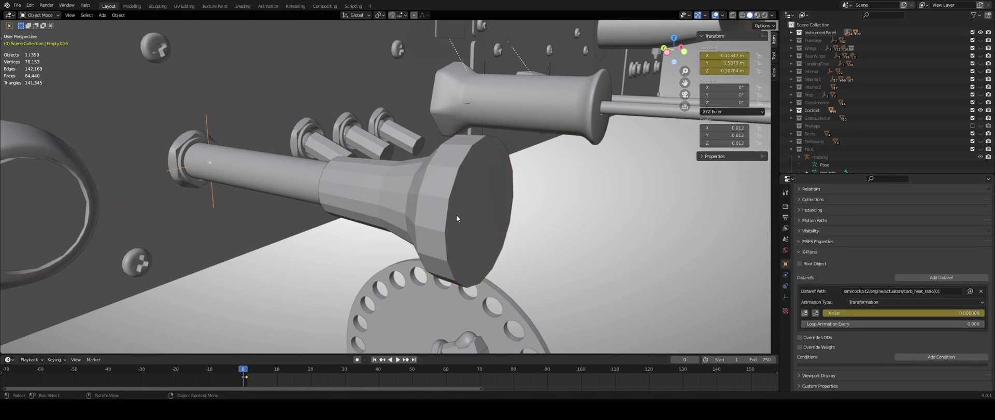
click(406, 200)
scroll(893, 293, down, 3)
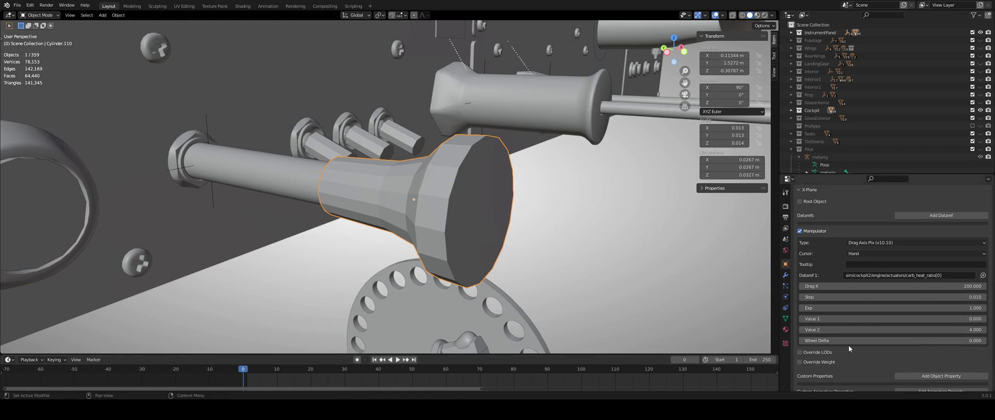
scroll(377, 176, up, 3)
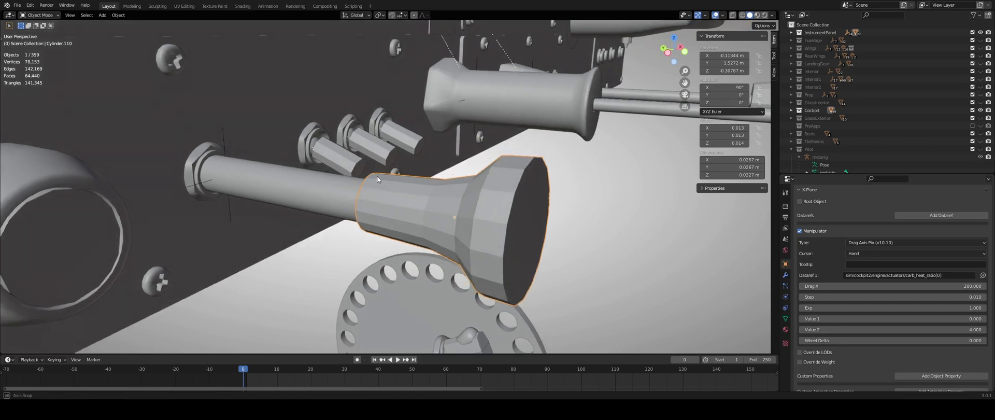
middle_drag(359, 178, 224, 145)
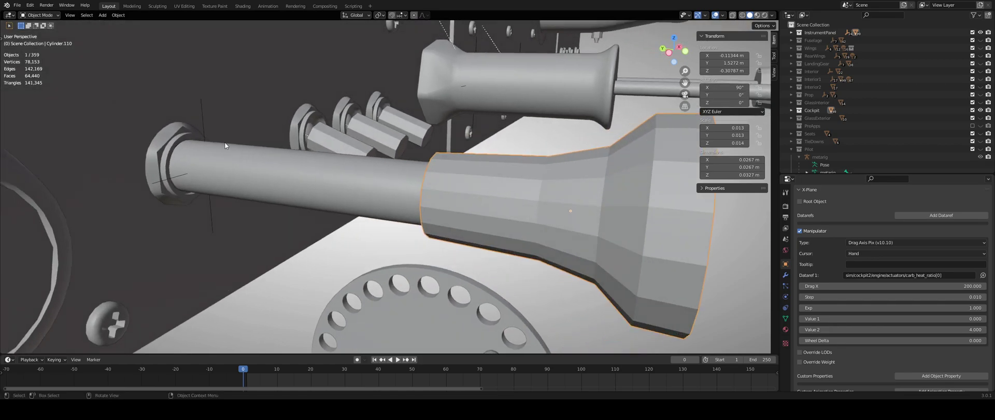
At frame 1, move the carb heat lever's empty about -0.036 m along global Y and insert a Location keyframe.
click(202, 116)
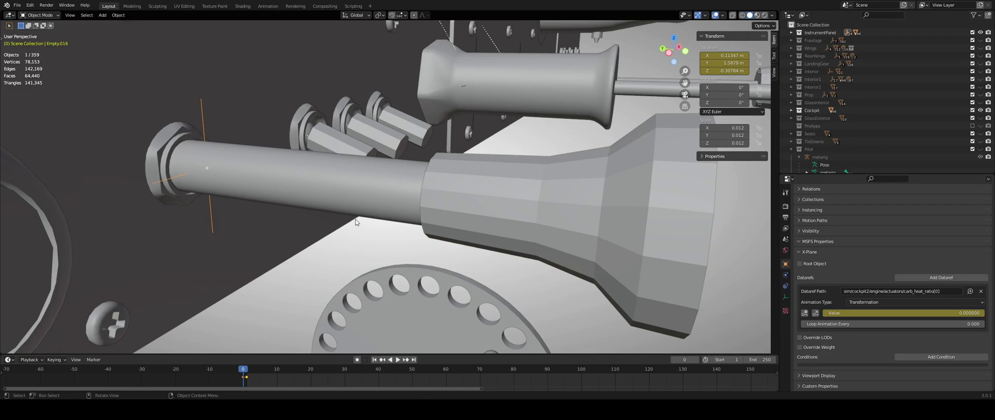
key(Right)
middle_drag(355, 222, 383, 247)
key(Left)
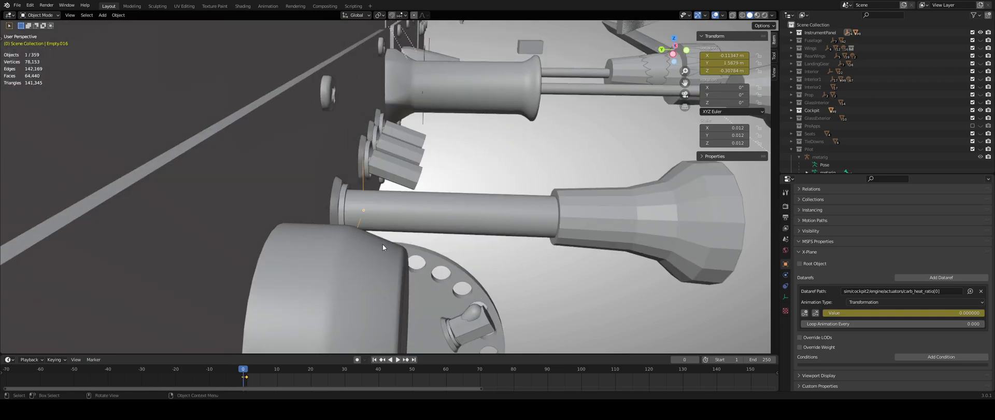
key(Right)
key(g)
key(y)
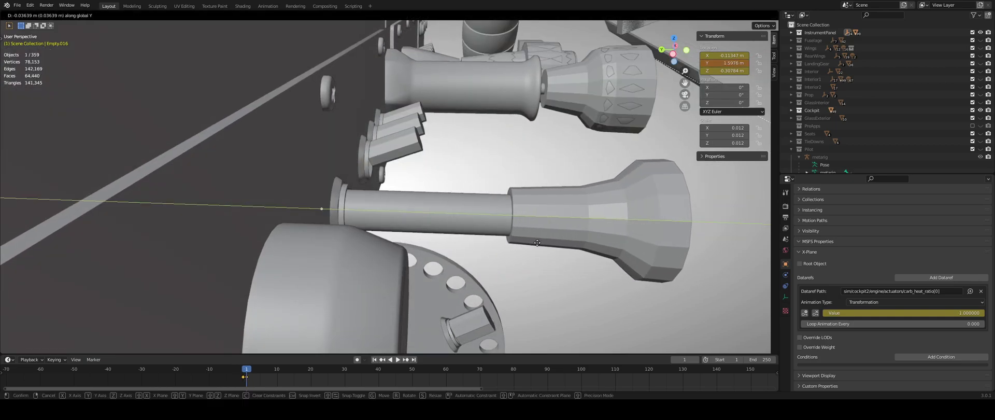
click(537, 242)
key(i)
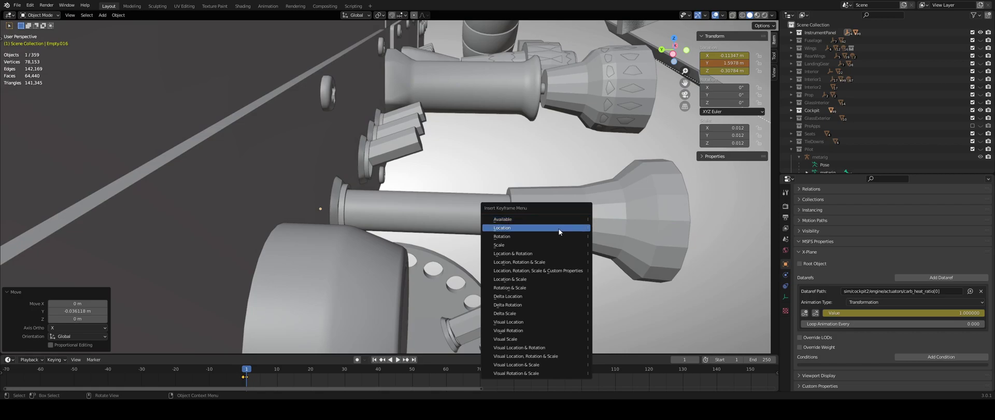
click(558, 228)
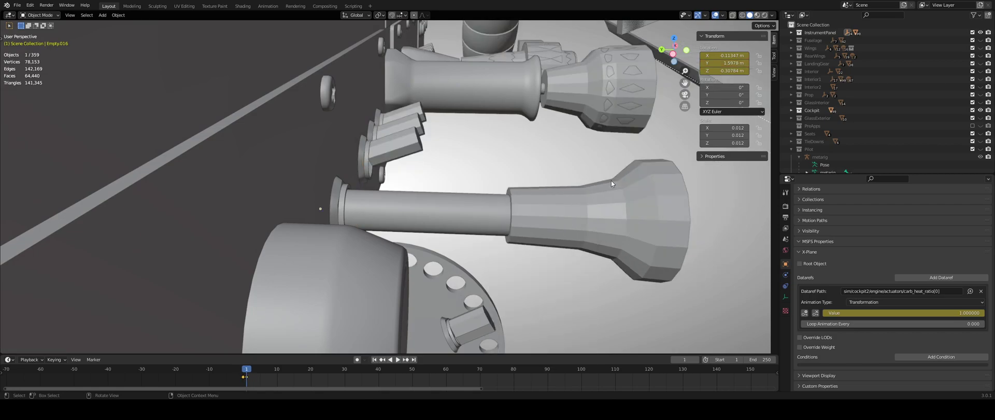
Check the low-poly carb heat knob's X-Plane manipulator settings and its assigned Manipulator material.
middle_drag(573, 188, 392, 186)
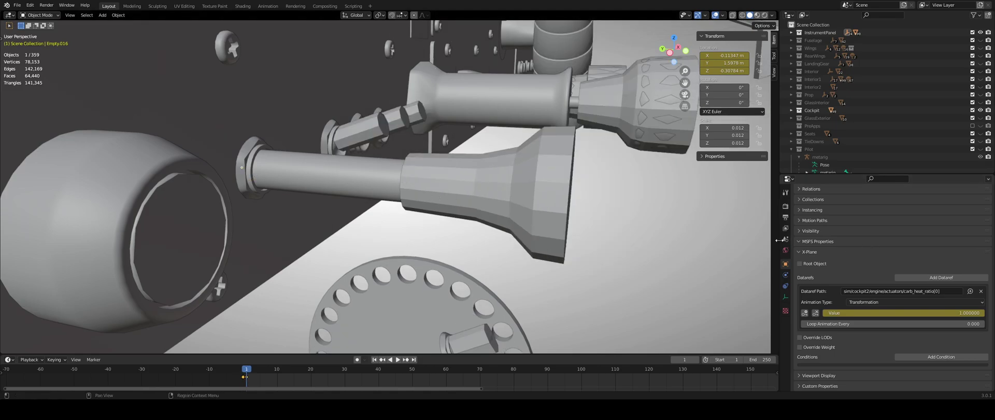
middle_drag(513, 216, 477, 218)
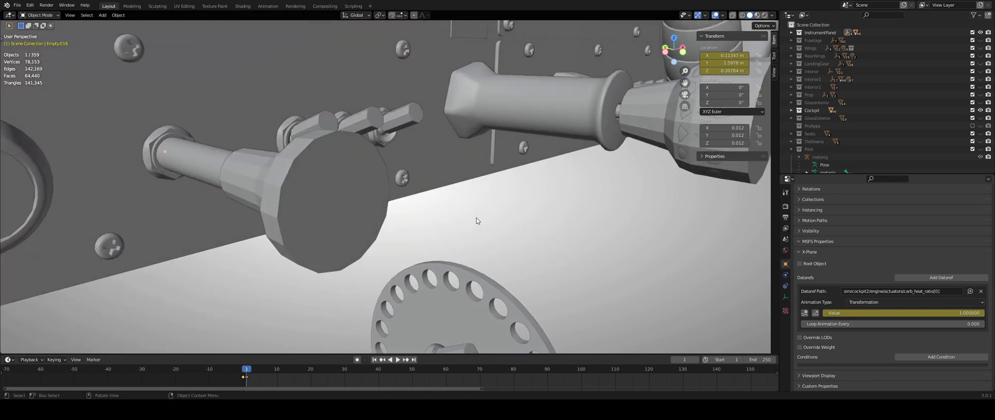
click(327, 168)
scroll(860, 243, down, 2)
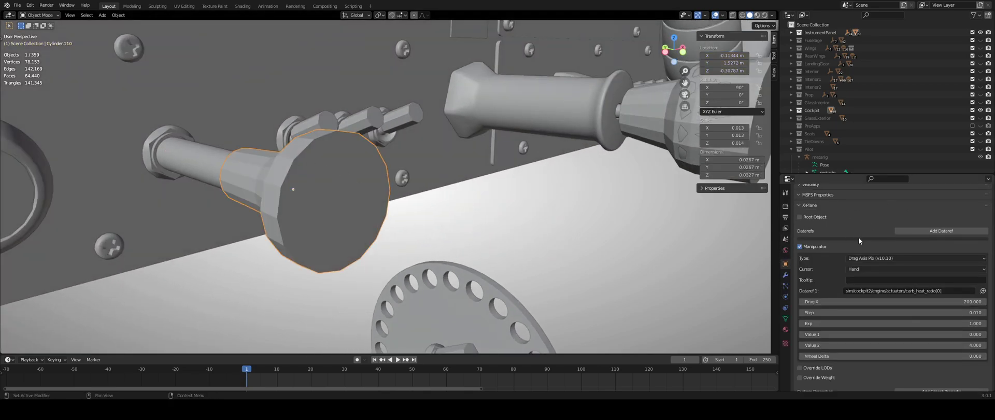
click(785, 329)
scroll(830, 283, up, 5)
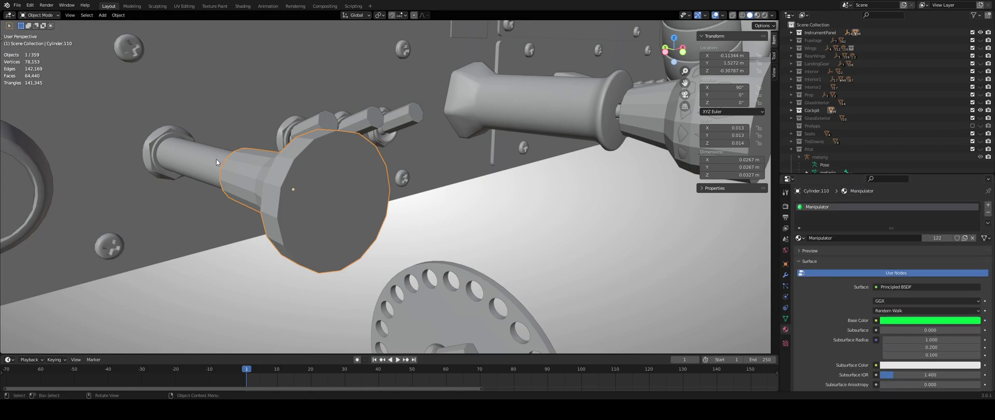
click(294, 182)
click(294, 180)
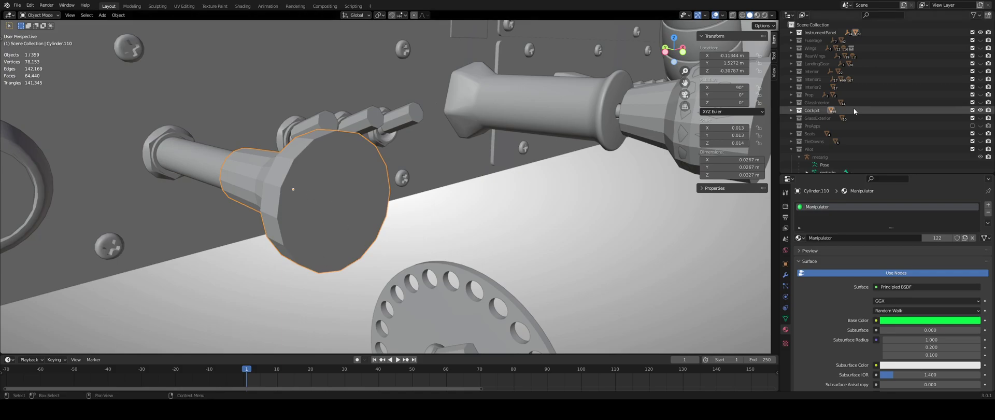
Return to frame 0, make only InstrumentPanel and Cockpit root collections, and export the X-Plane OBJs.
key(Left)
key(alt+a)
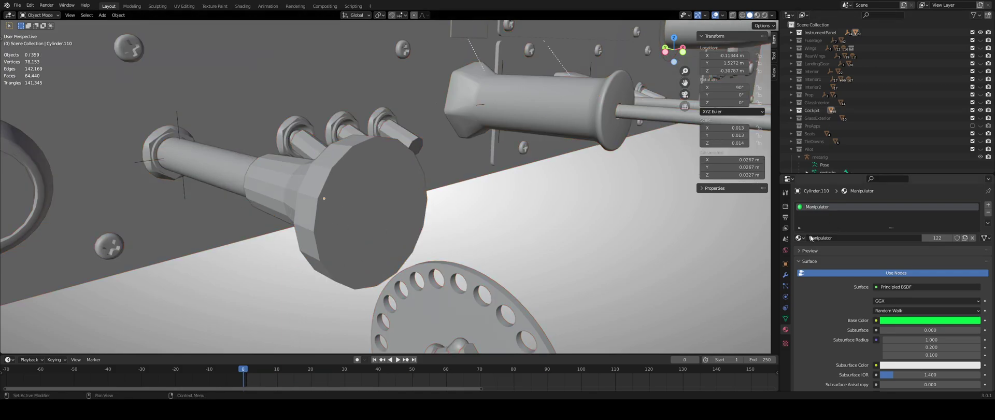
click(786, 239)
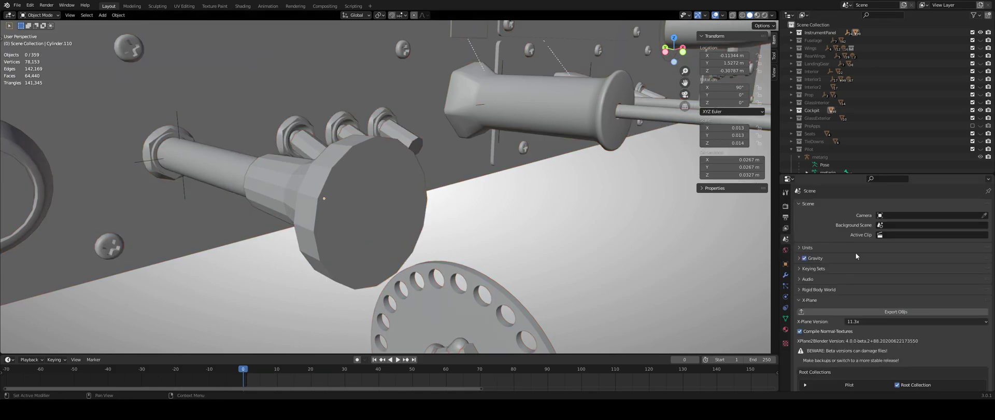
scroll(898, 260, down, 2)
scroll(898, 260, down, 4)
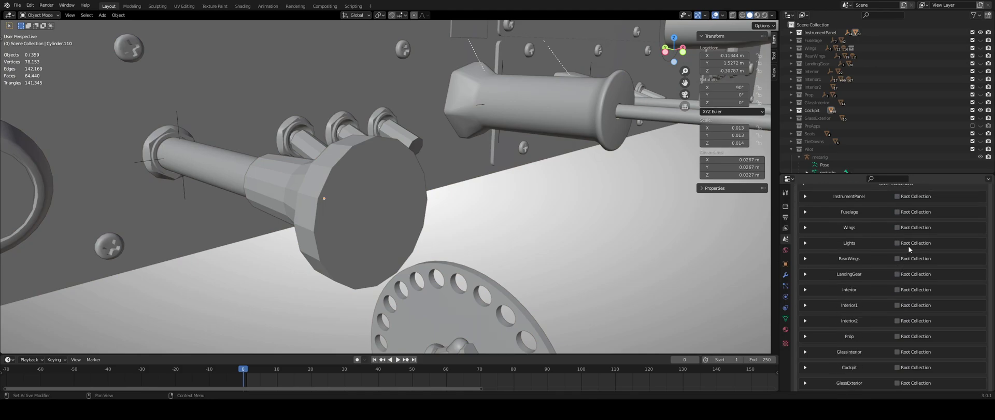
click(897, 197)
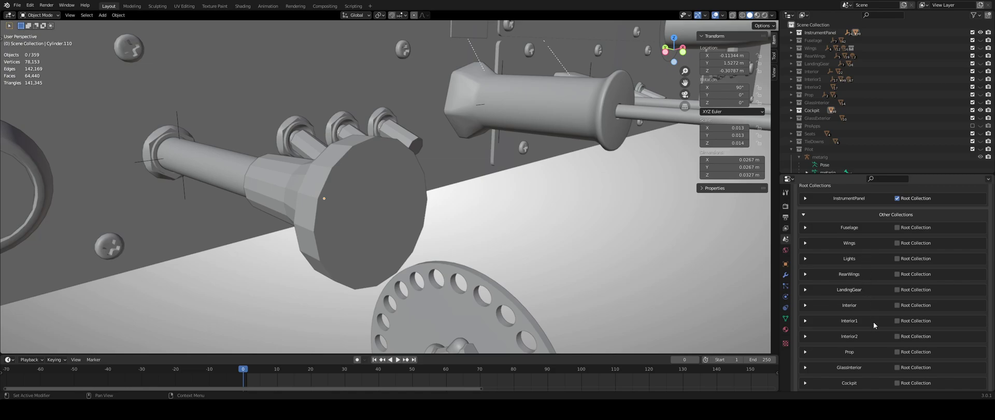
scroll(886, 350, down, 1)
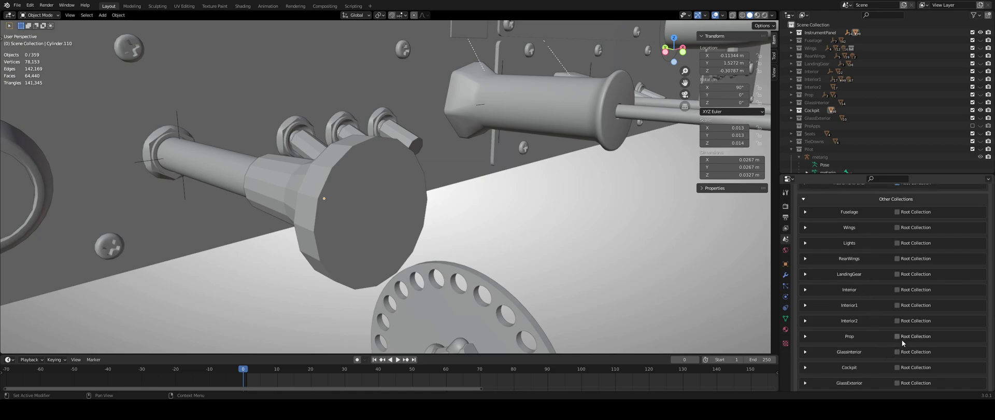
click(897, 367)
scroll(873, 320, up, 10)
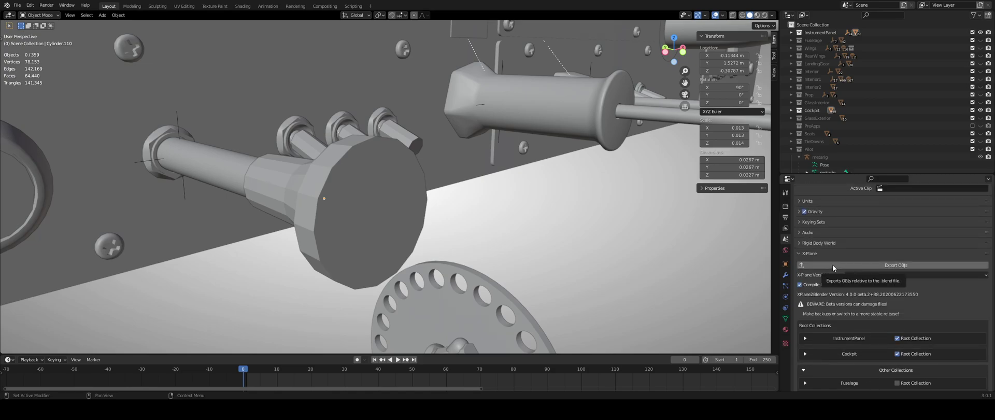
click(831, 264)
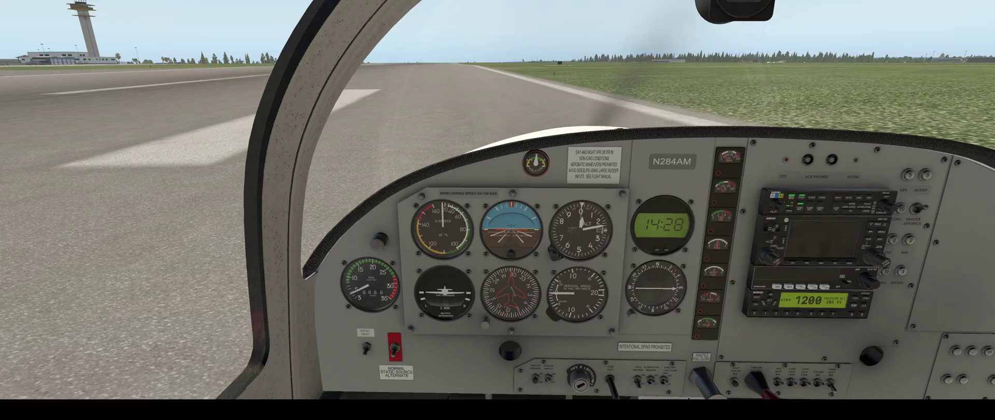
Switch to X-Plane and test moving the Carb Heat knob in and out in the cockpit.
right_drag(486, 160, 666, 179)
scroll(523, 181, up, 2)
scroll(518, 183, up, 10)
scroll(571, 151, up, 5)
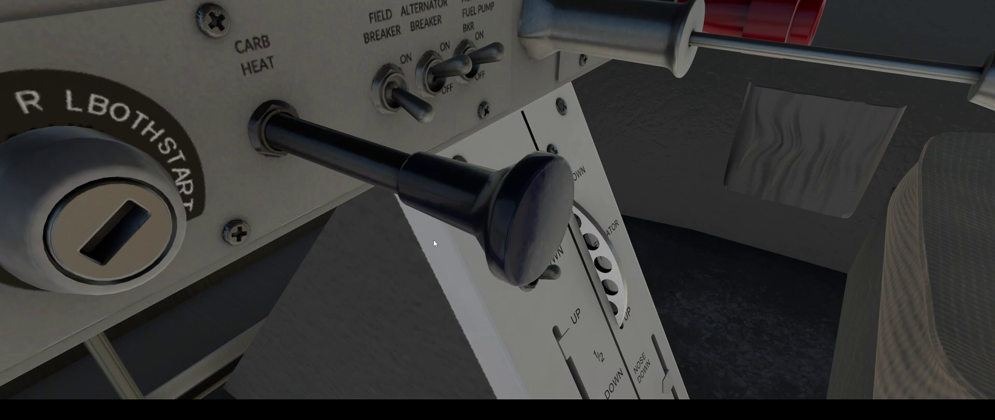
click(487, 218)
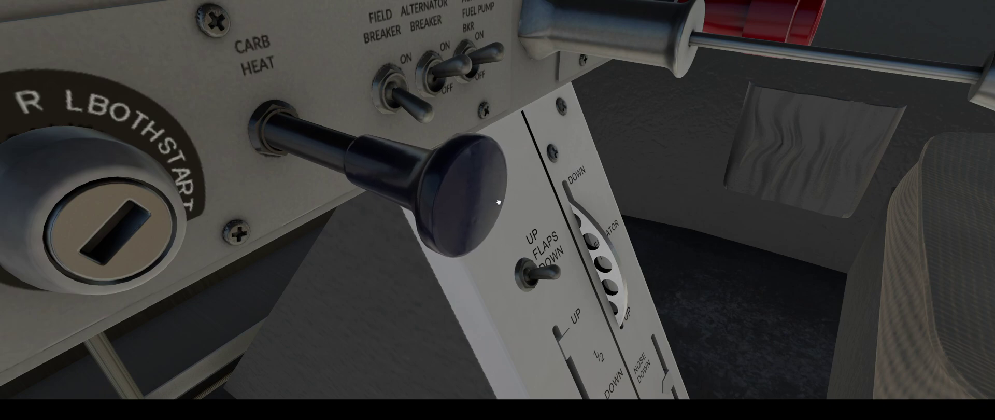
drag(497, 190, 480, 156)
key(shift+9)
right_drag(687, 169, 551, 256)
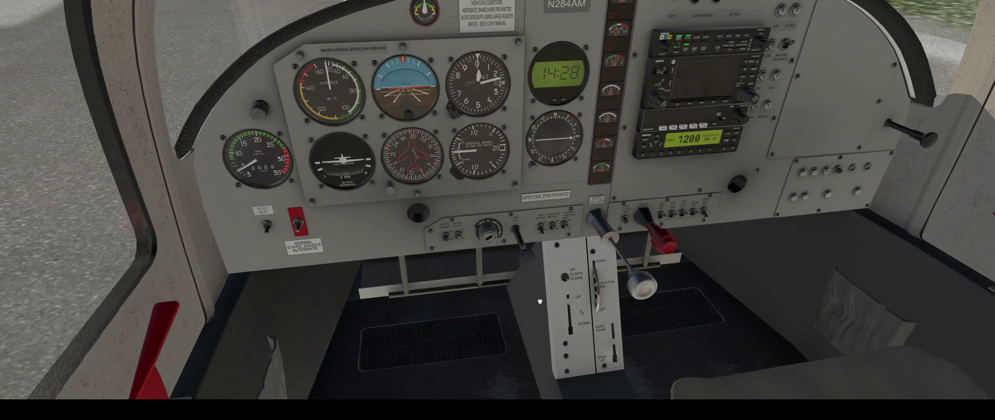
Test the Carb Heat knob's travel and examine it up close on the lower instrument panel.
drag(534, 237, 534, 204)
scroll(495, 295, up, 8)
mouse_move(496, 295)
right_down()
mouse_move(519, 287)
mouse_move(513, 301)
right_up()
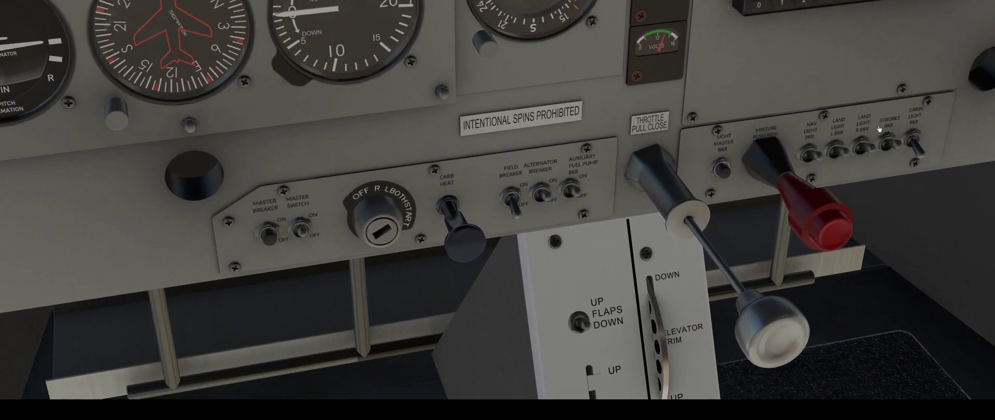
Search DataRefTool for "carb", select sim/cockpit2/engine/actuators/carb_heat_ratio, and widen the window to show its full values.
click(108, 6)
mouse_move(124, 24)
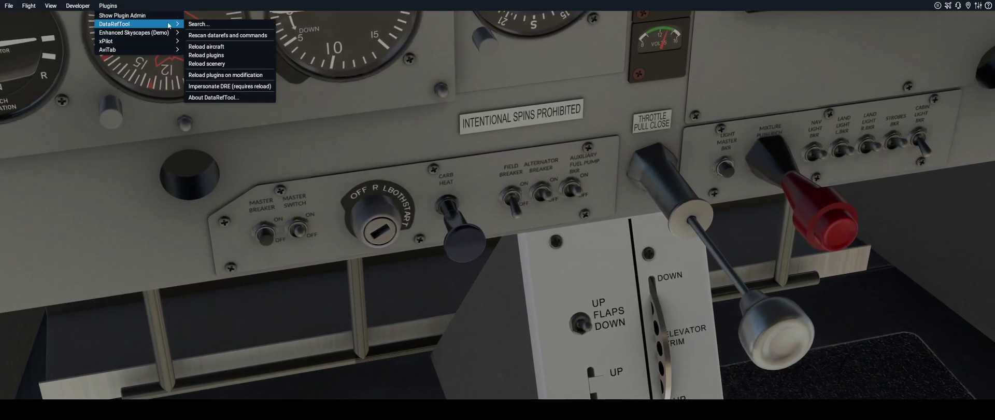
click(203, 26)
drag(482, 86, 304, 70)
click(304, 84)
text(carb)
click(330, 111)
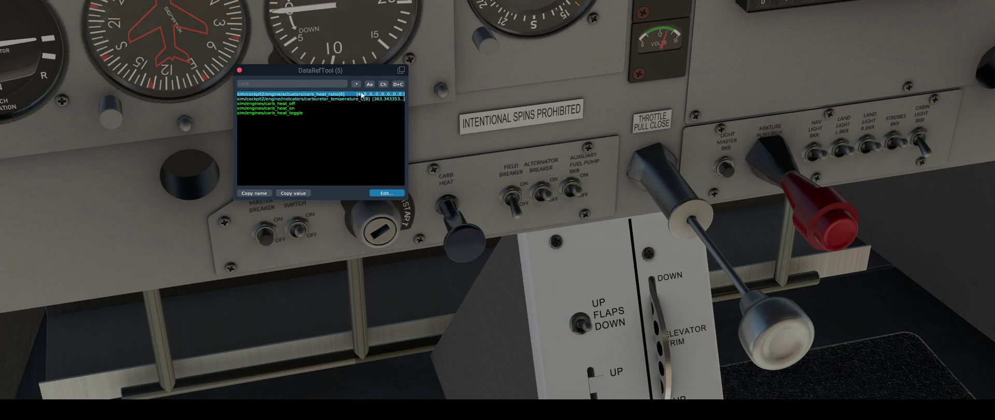
drag(407, 103, 492, 103)
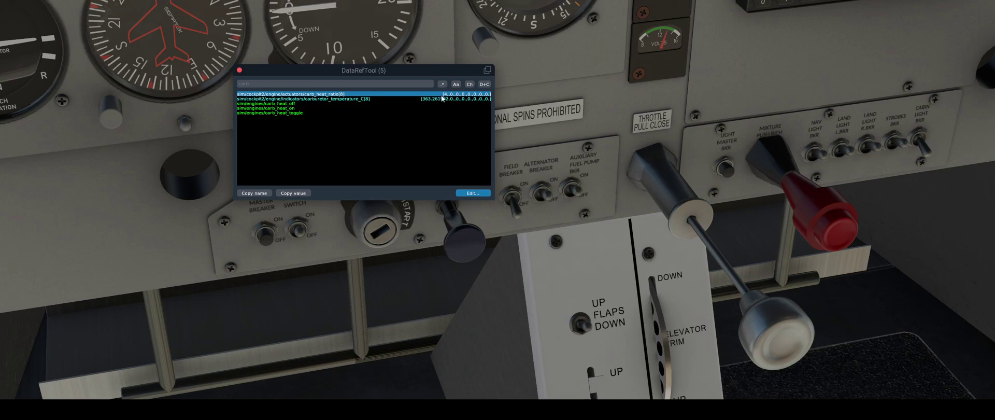
Move the Carb Heat knob out and in to check its effect on the carb_heat_ratio dataref.
mouse_move(569, 213)
right_down()
mouse_move(596, 224)
mouse_move(567, 207)
right_up()
drag(487, 282, 504, 337)
click(445, 94)
drag(494, 327, 493, 258)
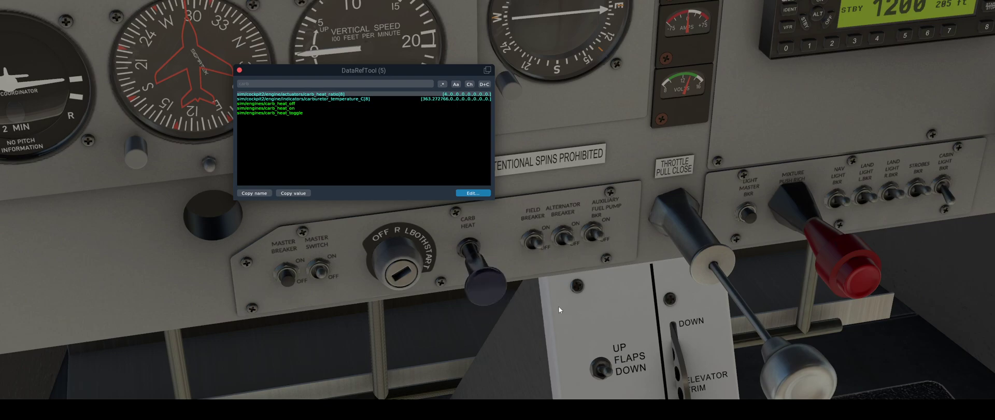
Try the alternator, auxiliary fuel pump and field breaker switches, and move the Carb Heat knob again for comparison.
click(564, 242)
click(596, 242)
click(566, 246)
click(536, 248)
click(590, 244)
mouse_move(484, 282)
mouse_down()
mouse_move(509, 358)
mouse_move(489, 290)
mouse_move(509, 334)
mouse_move(497, 285)
mouse_move(506, 337)
mouse_move(481, 269)
mouse_up()
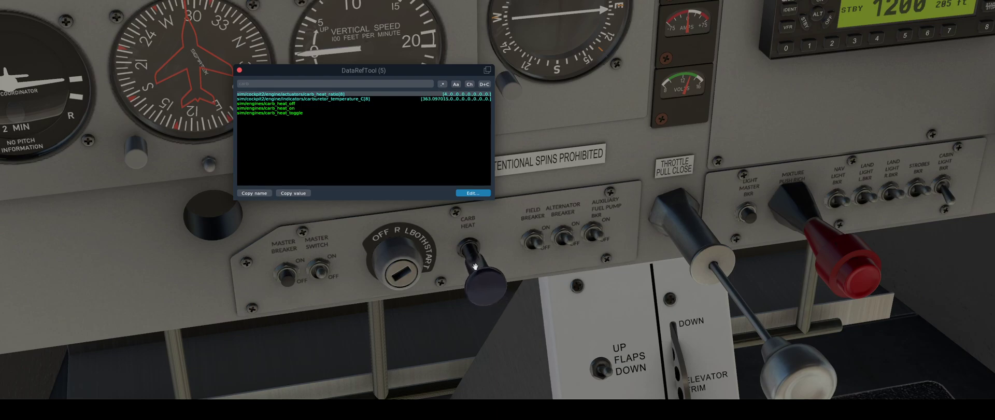